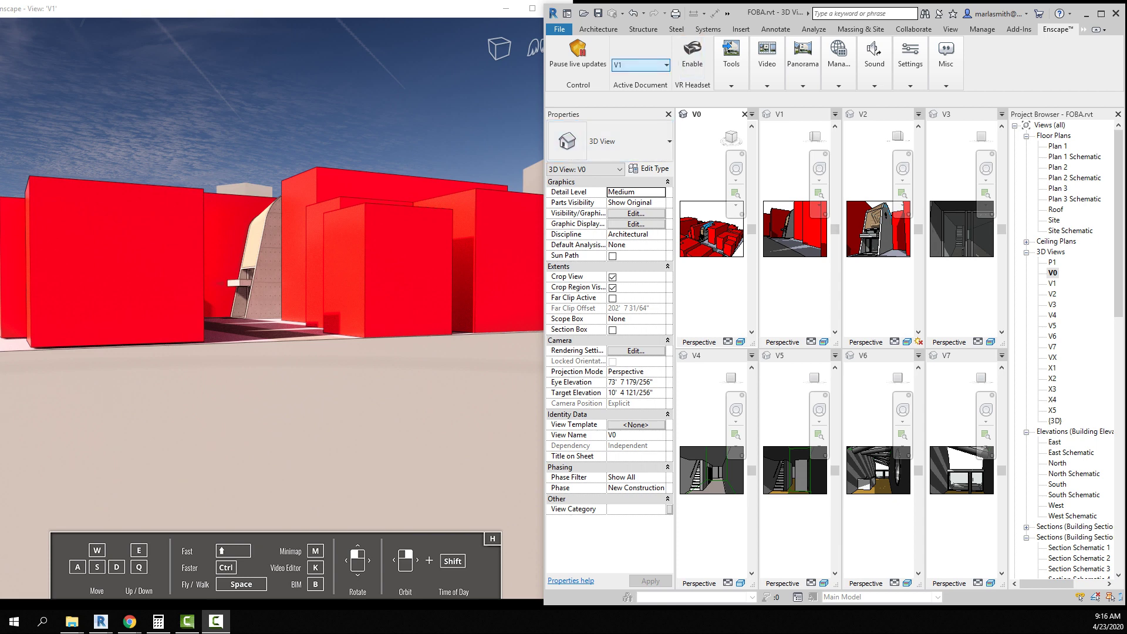
Step: Switch the live render to view V0 and turn on the Video Editor
left_click(640, 64)
left_click(675, 140)
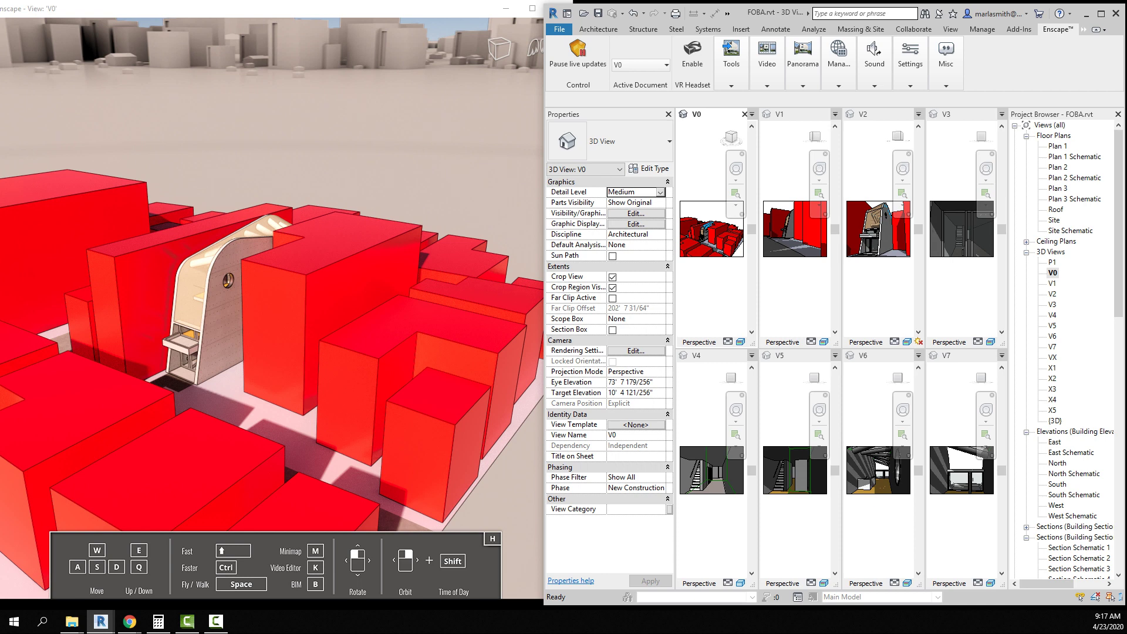
left_click(766, 61)
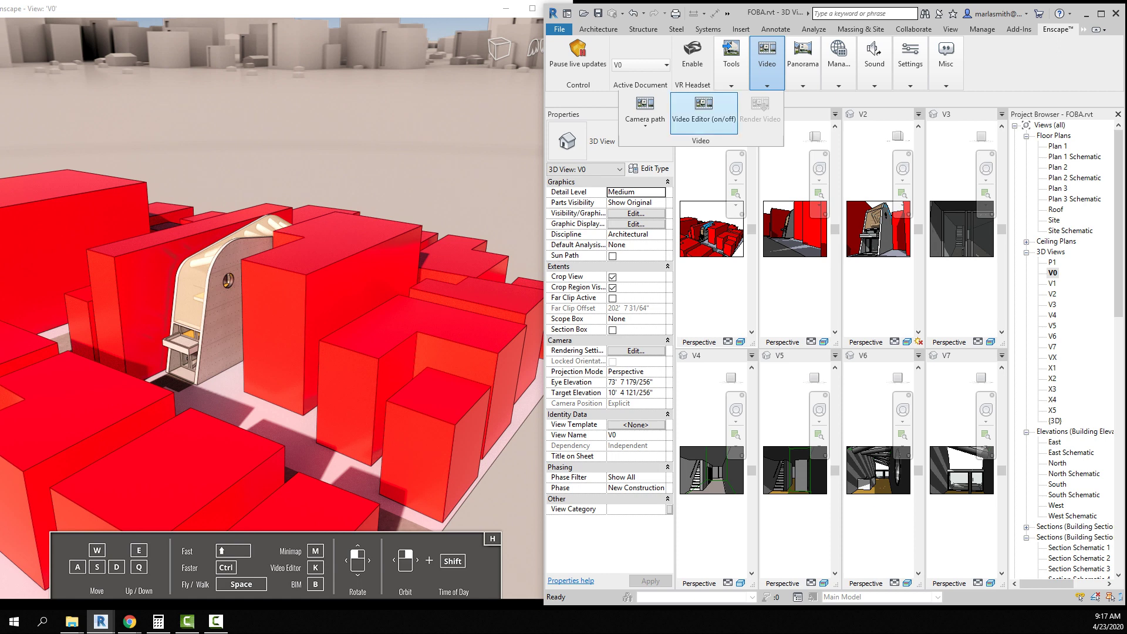
left_click(704, 105)
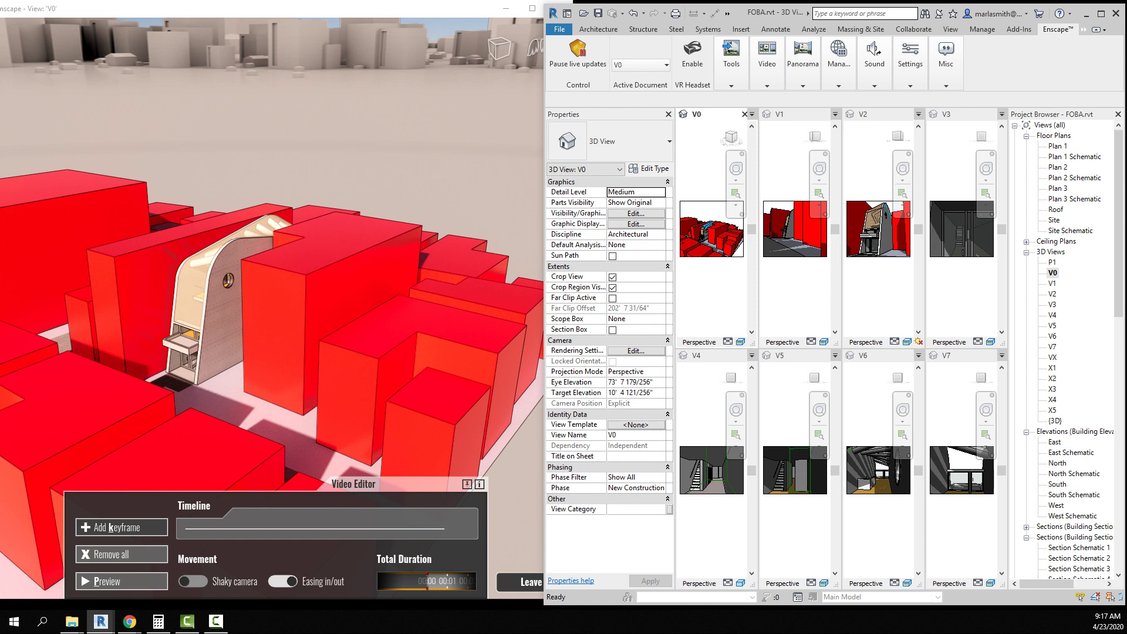
Step: Add the first video keyframe at view V0, and a second one at view V1
key("k")
key("k")
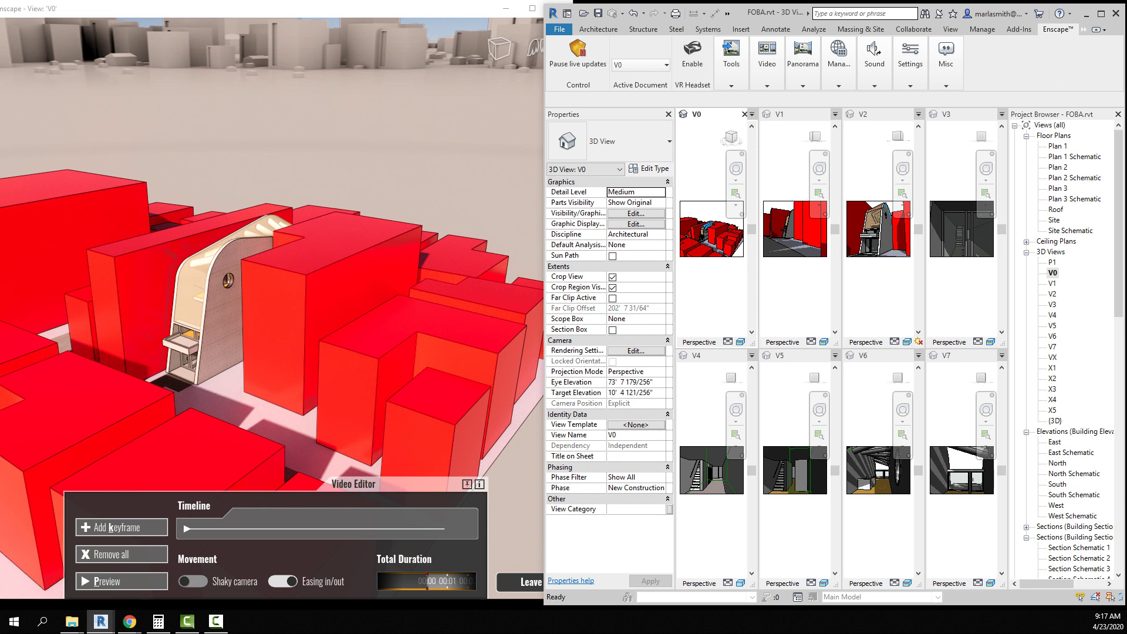
left_click(640, 64)
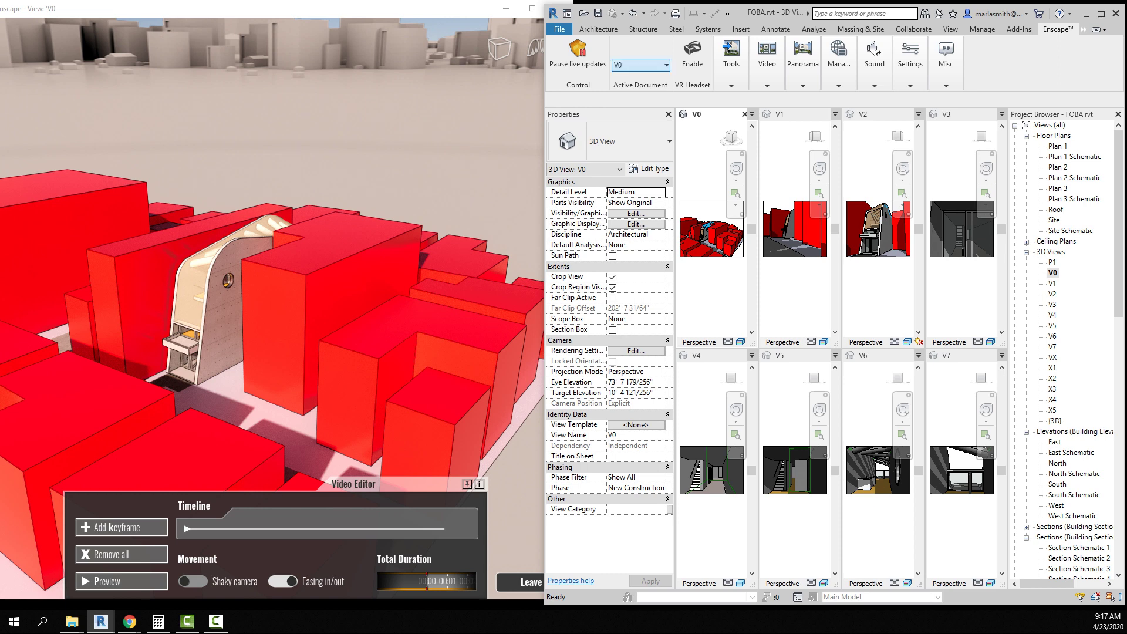
key("Down")
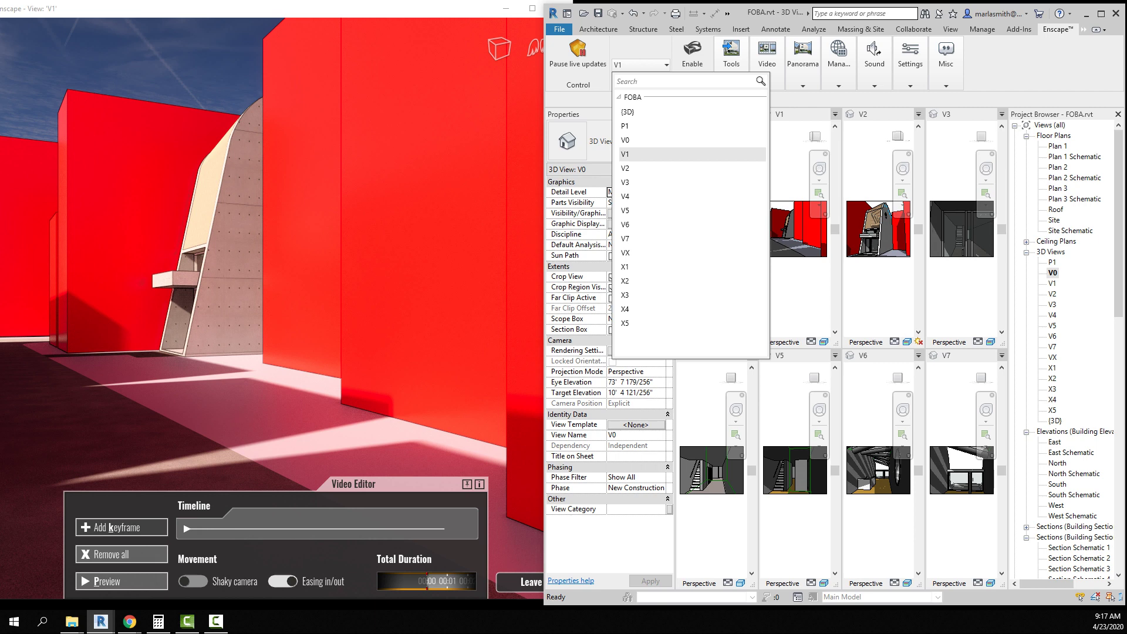
key("Return")
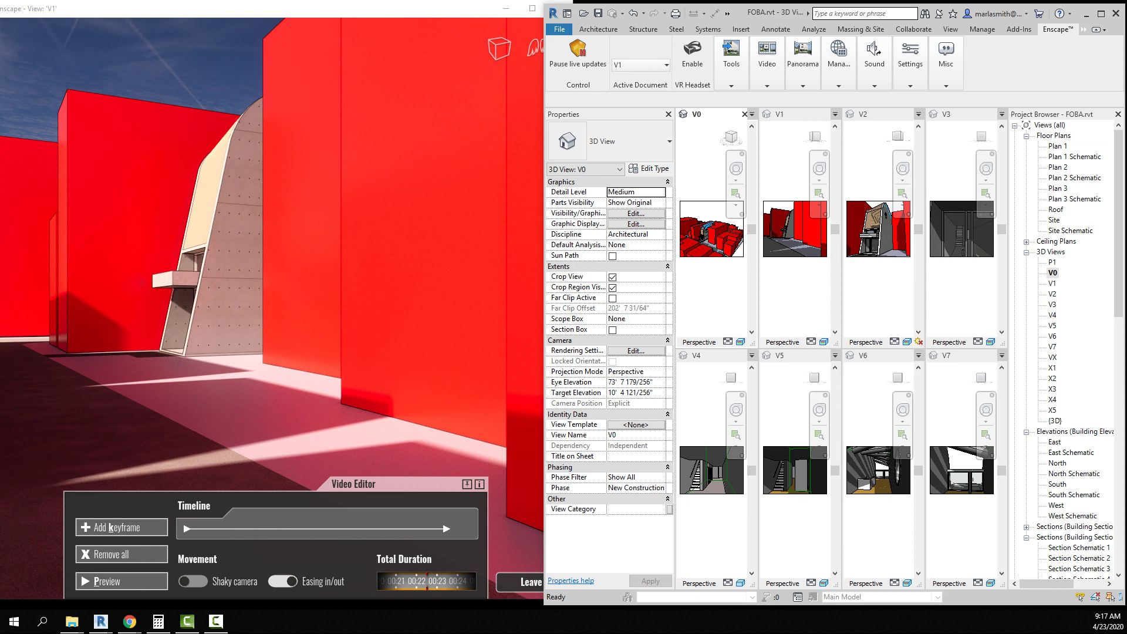
Step: Shorten the video's total duration to about 5 seconds and preview the camera path
scroll(426, 581, "up", 8)
scroll(426, 581, "up", 9)
left_click(121, 582)
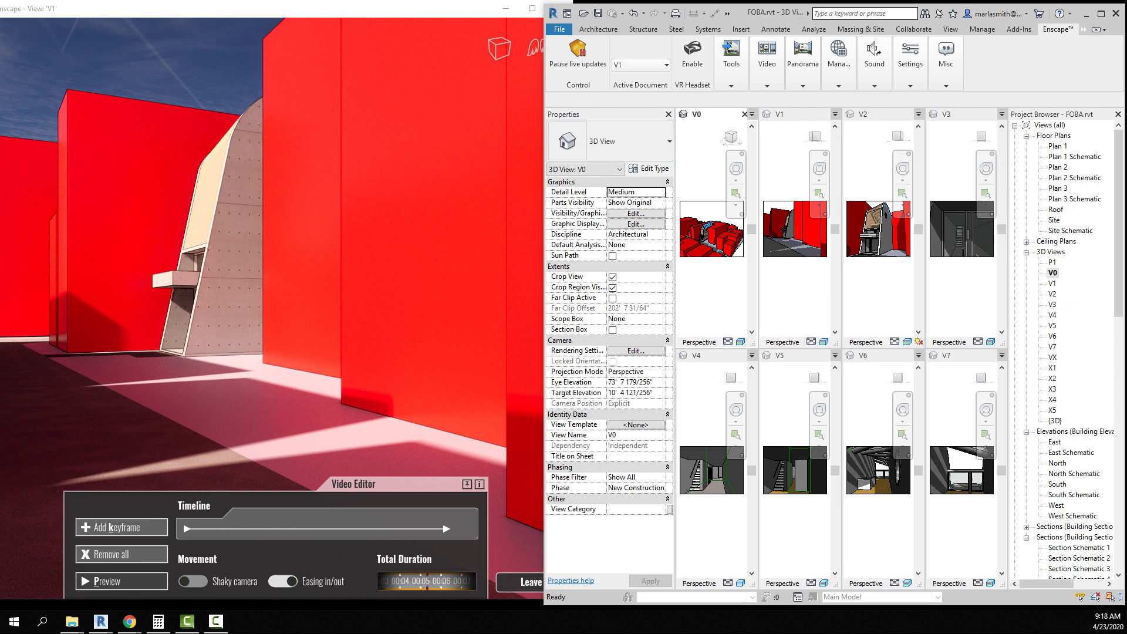
left_click(122, 581)
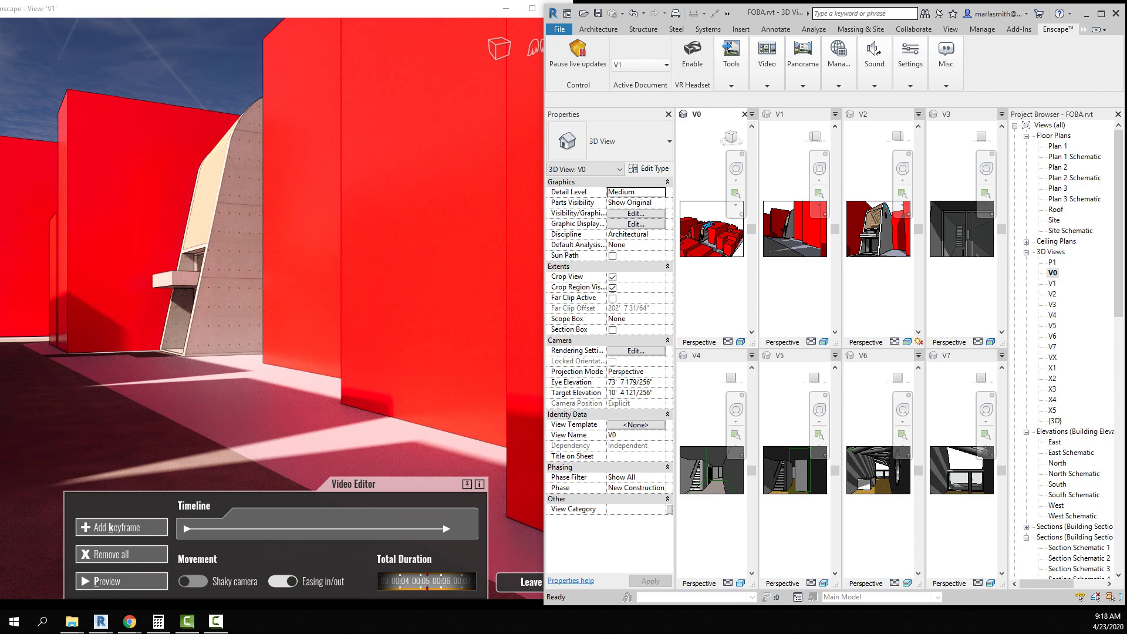
Step: Insert an intermediate keyframe on the camera path between the V0 and V1 keyframes
scroll(272, 308, "down", 5)
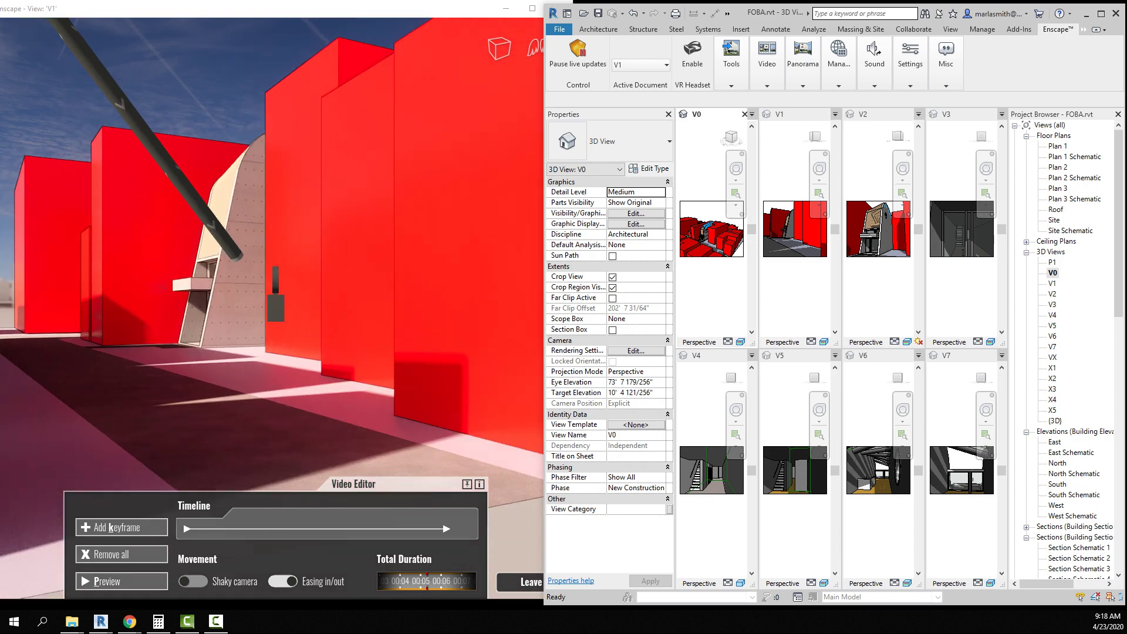
scroll(272, 308, "down", 4)
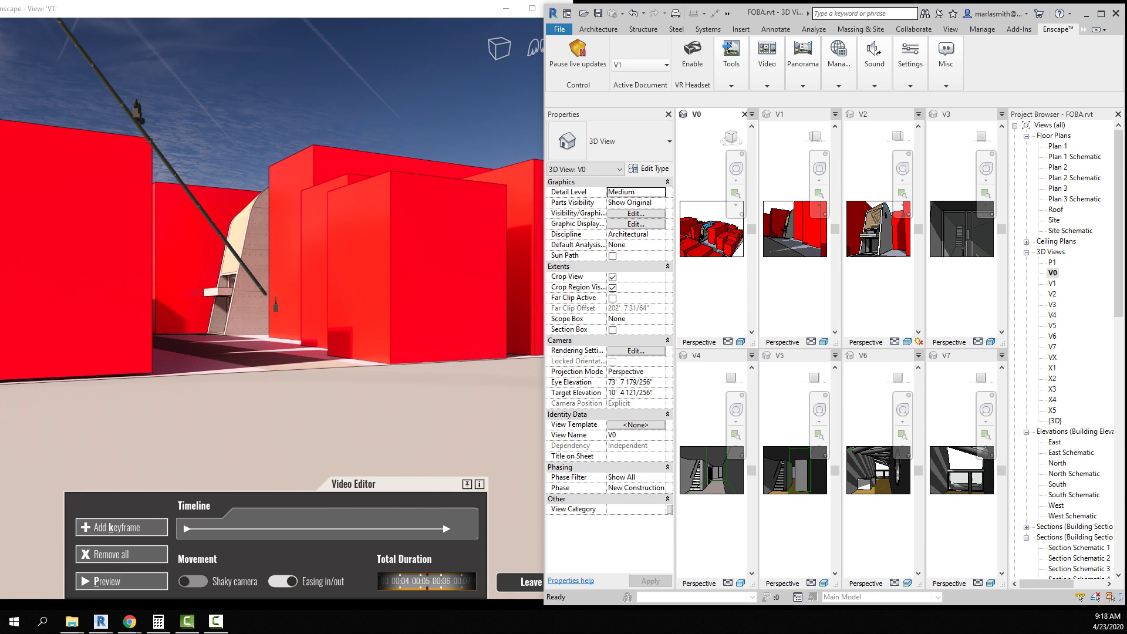
key("k")
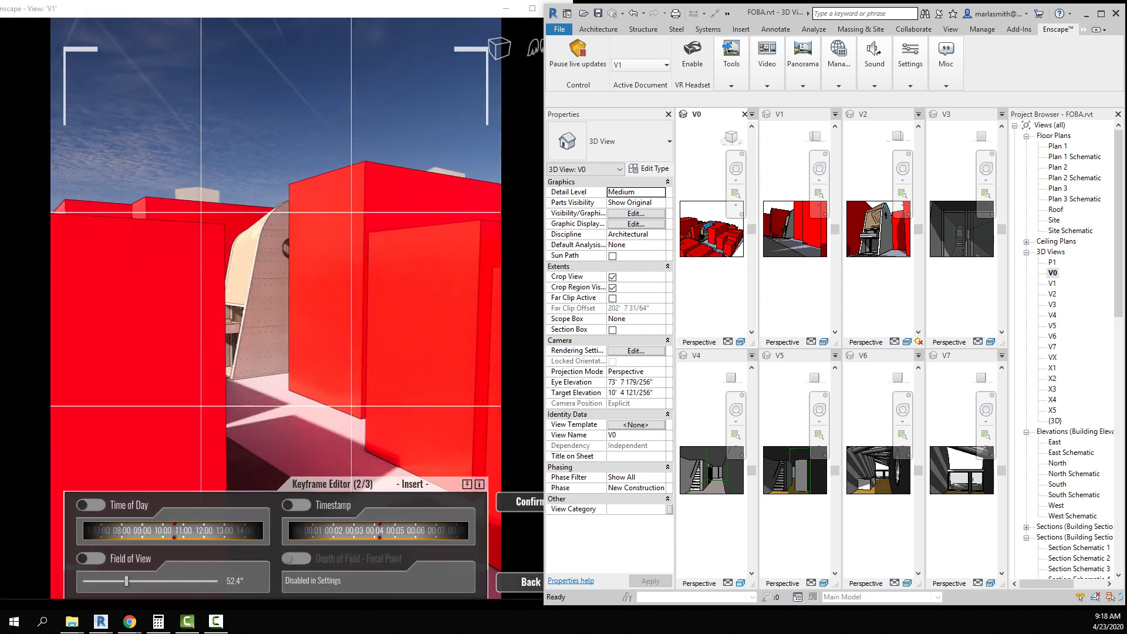
left_click(519, 581)
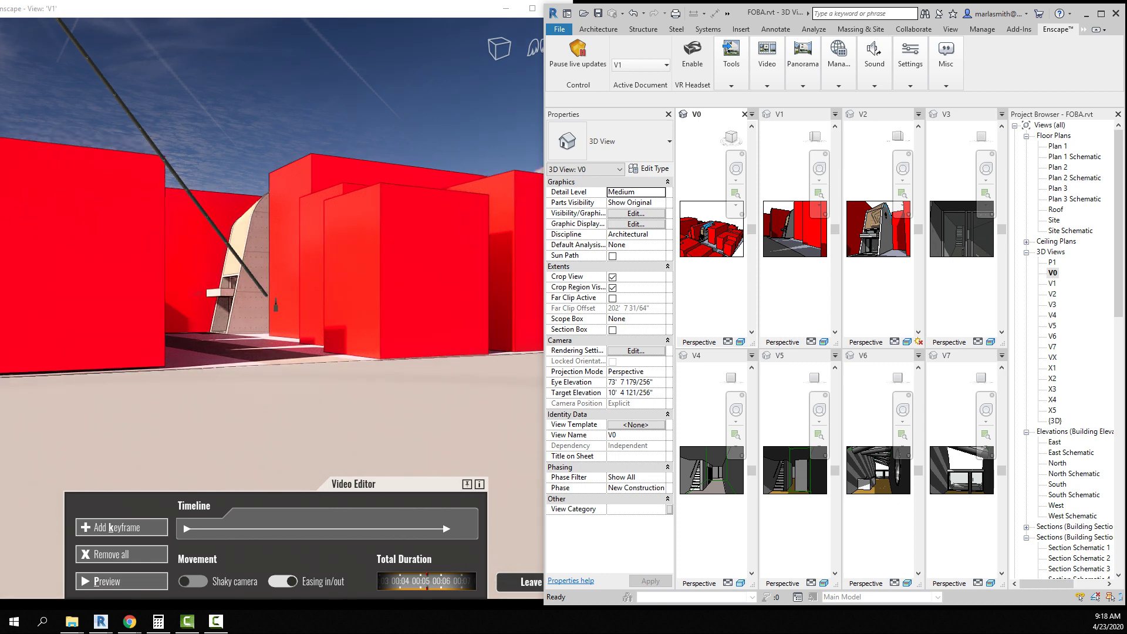
key("k")
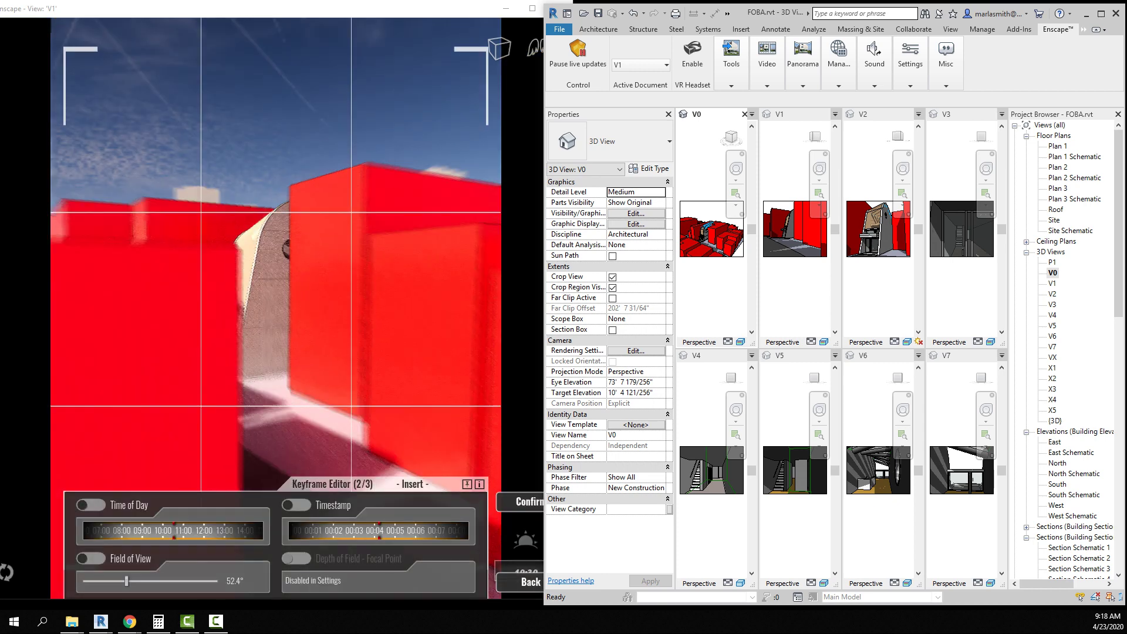
left_click(522, 502)
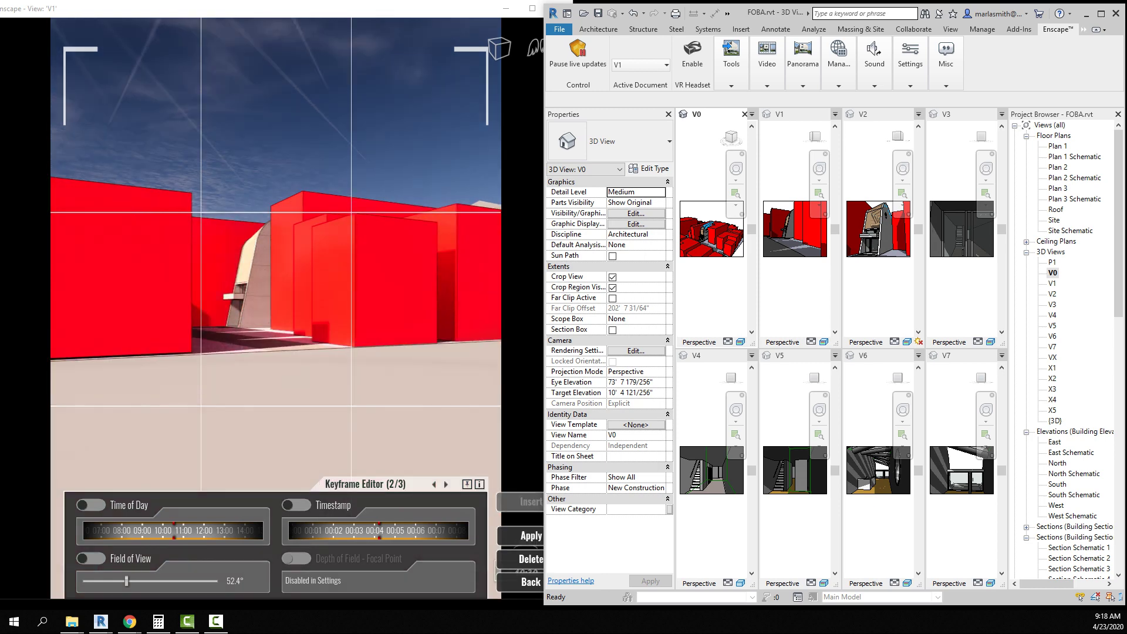
left_click(522, 582)
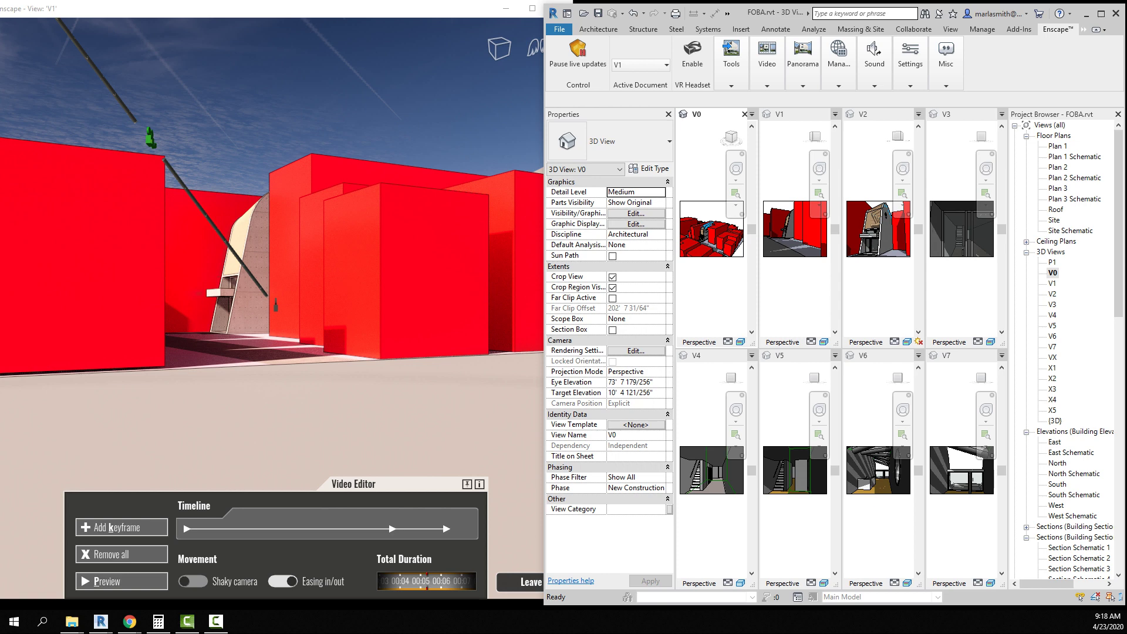
Step: Shift the middle keyframe's camera so the curved house comes into frame between the red blocks, apply it and preview the path
left_click(151, 138)
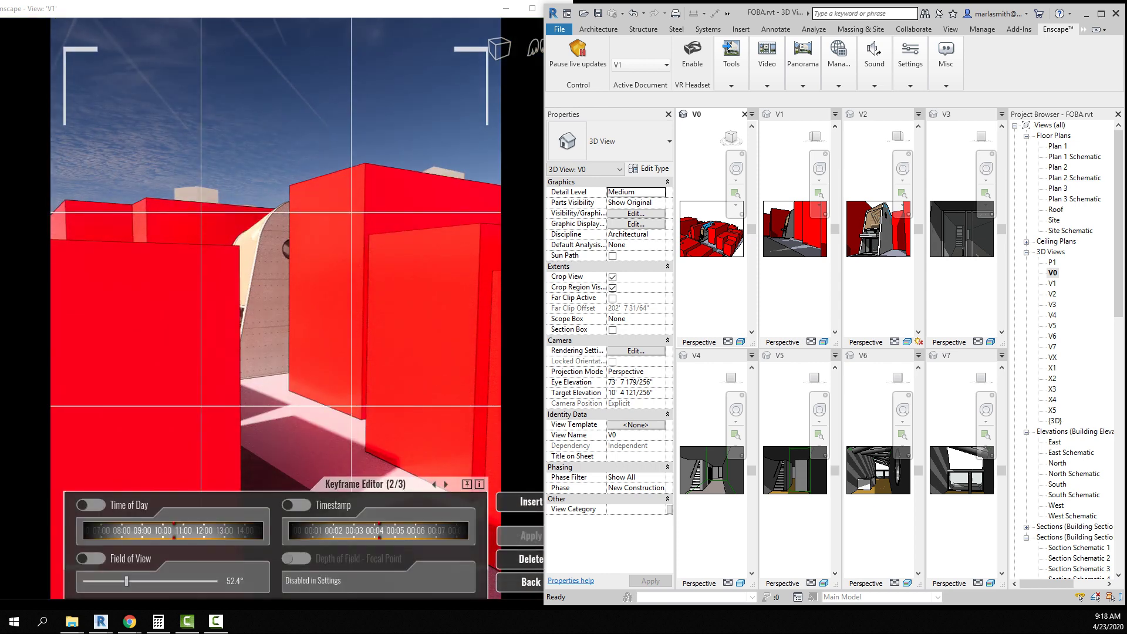
left_click(528, 582)
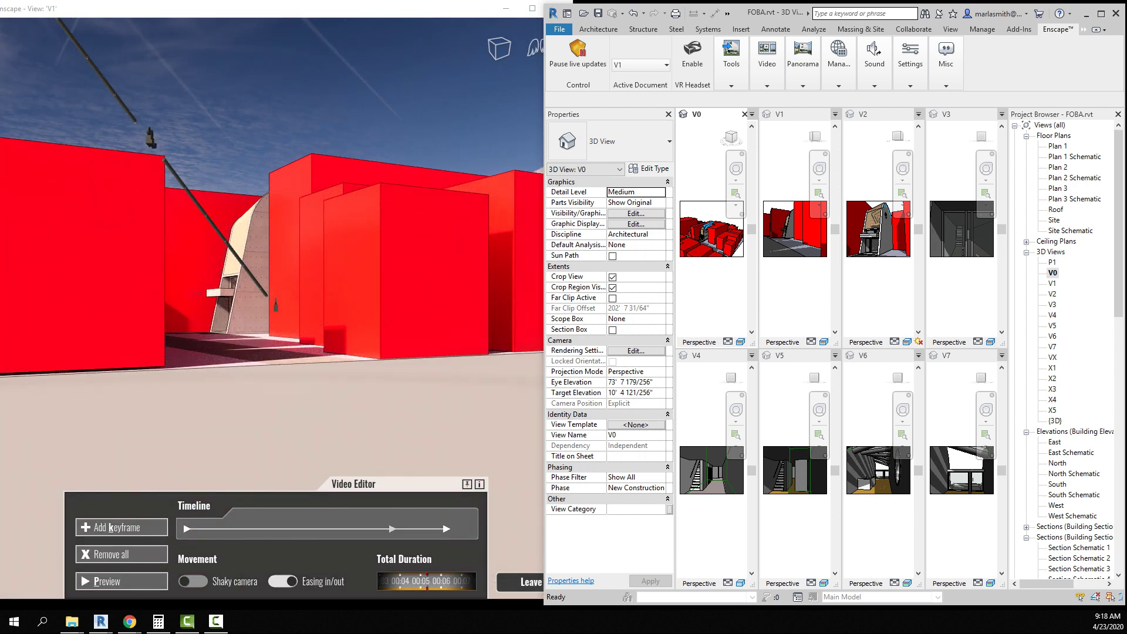
left_click(151, 138)
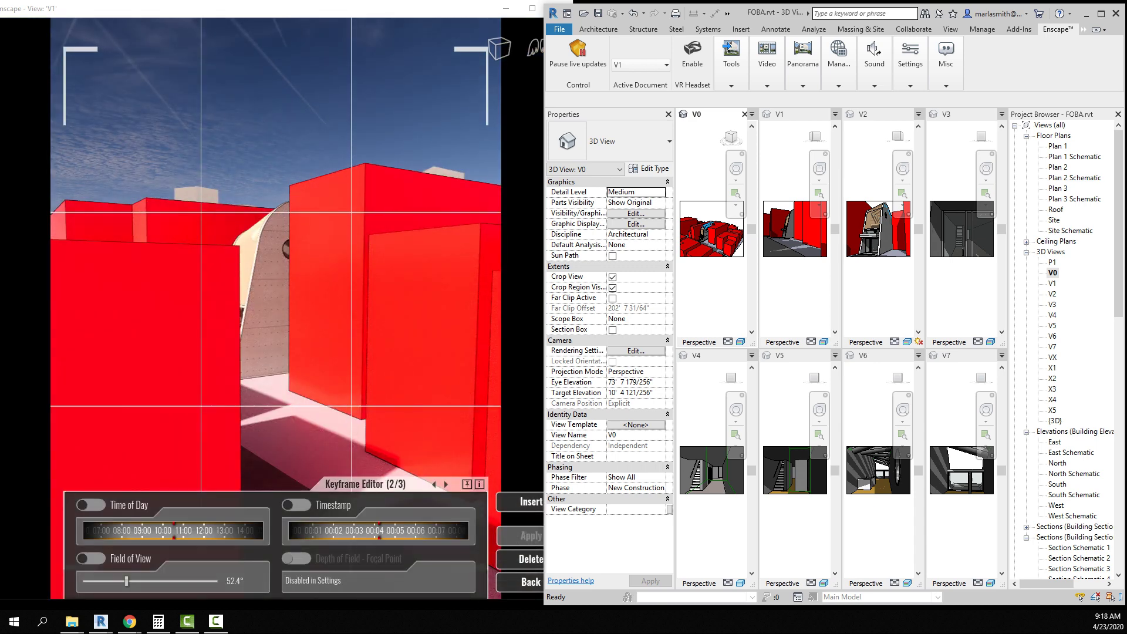
key("w")
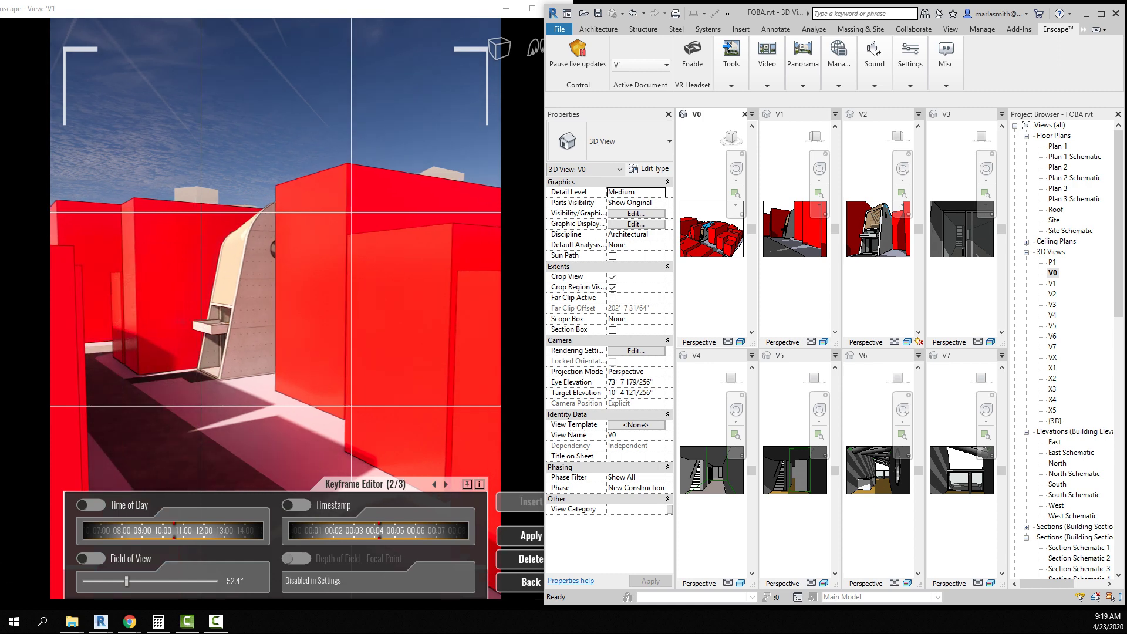
left_click(520, 535)
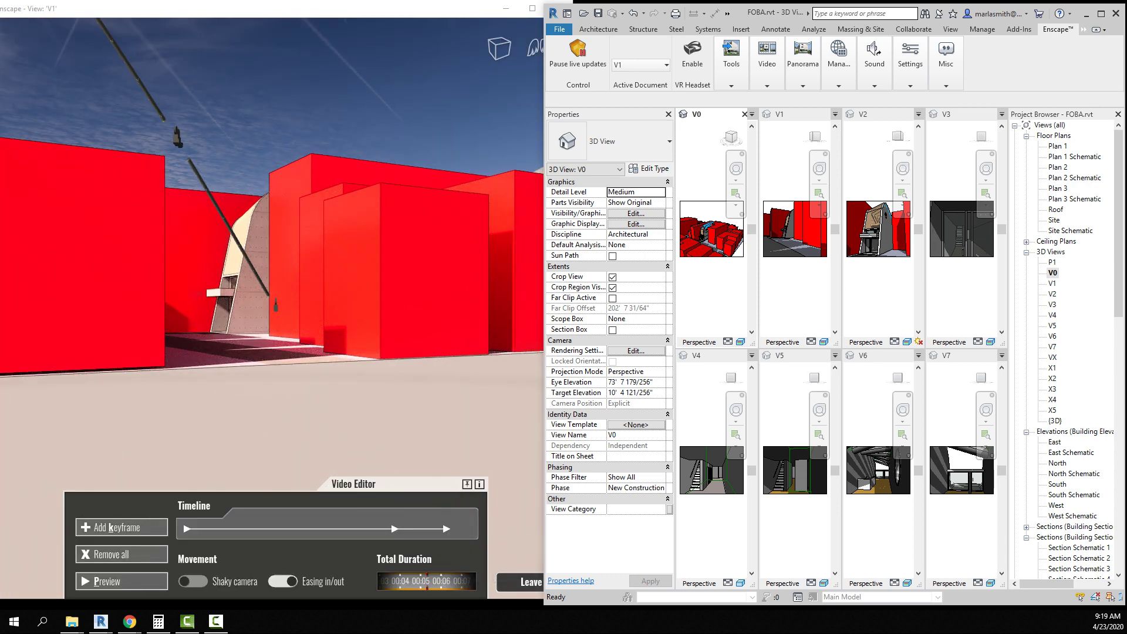
left_click(122, 581)
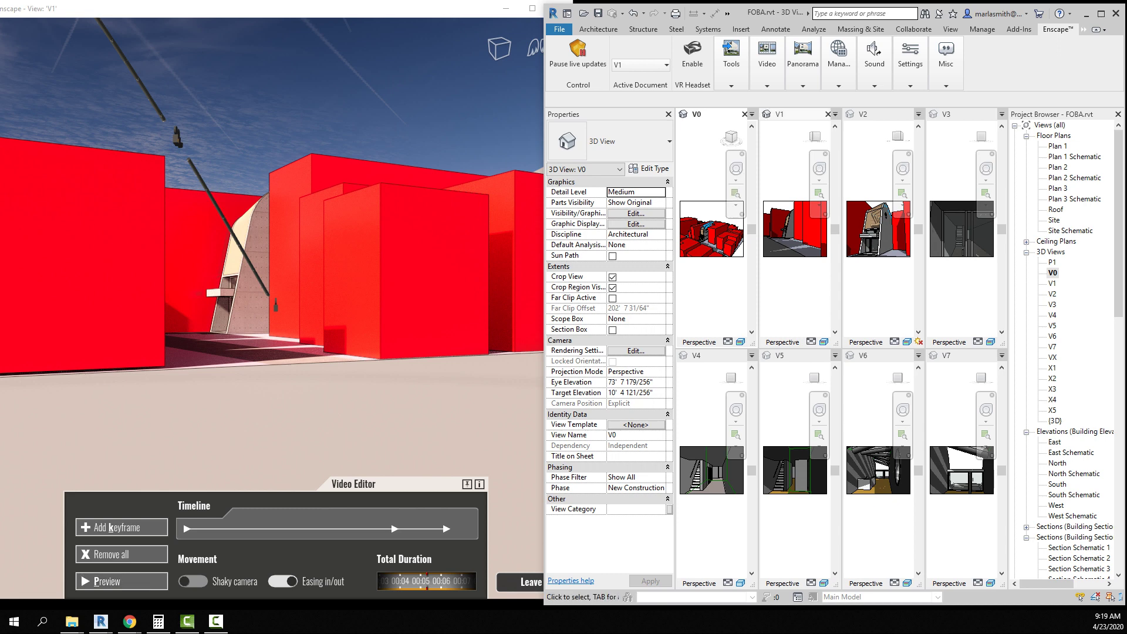
Step: Save the camera path as an Enscape video path file named V0-V1 in the Render Images folder
left_click(803, 79)
mouse_move(767, 67)
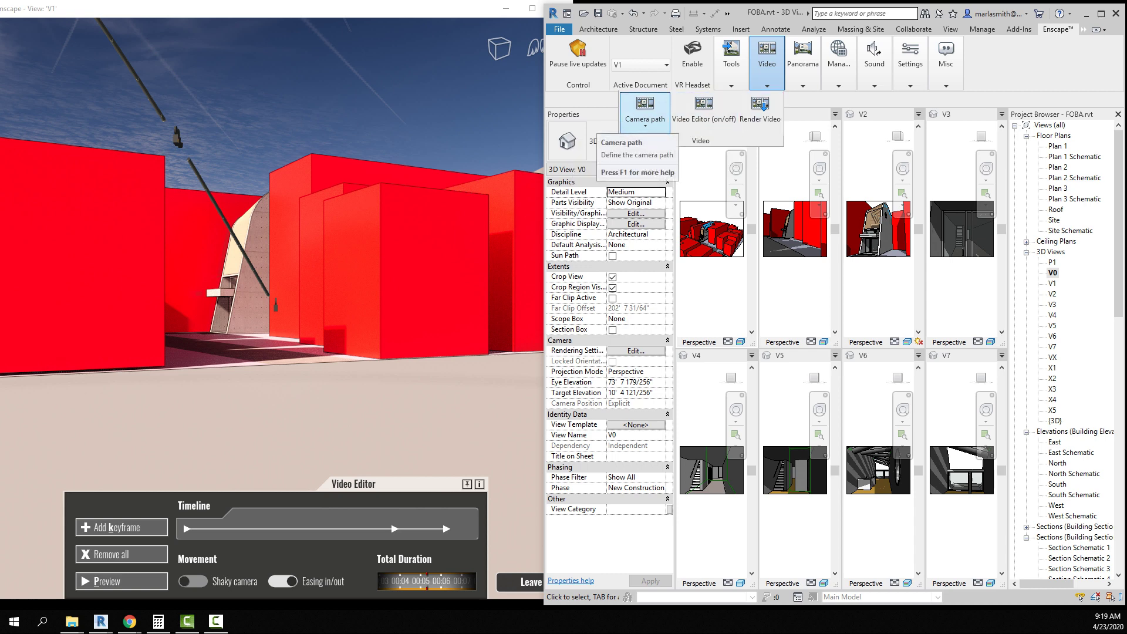
left_click(645, 120)
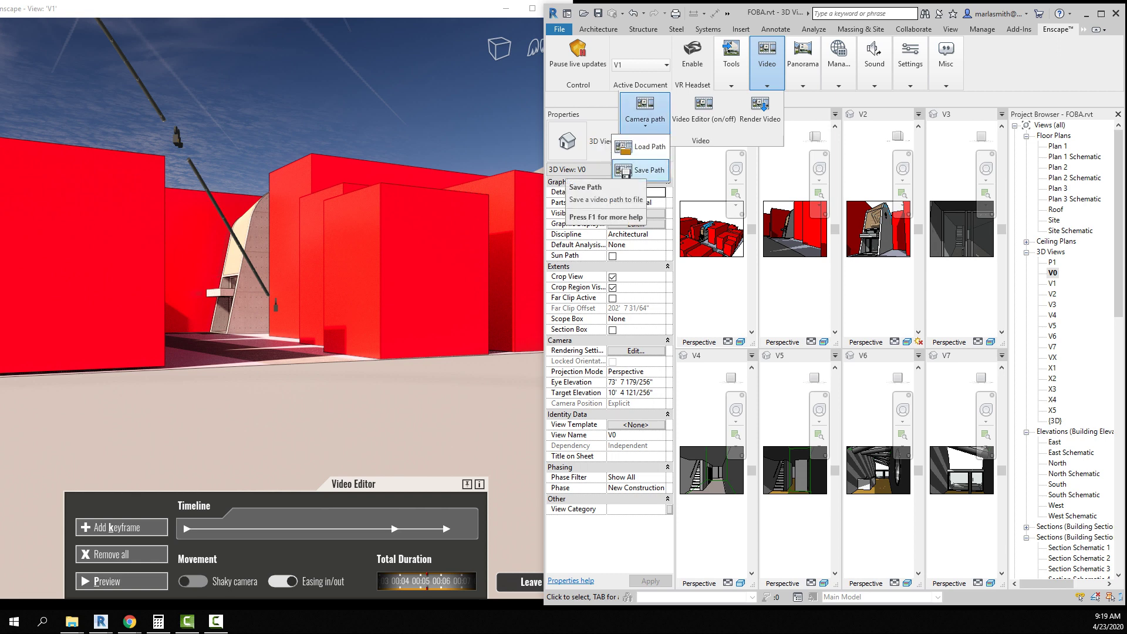
left_click(643, 170)
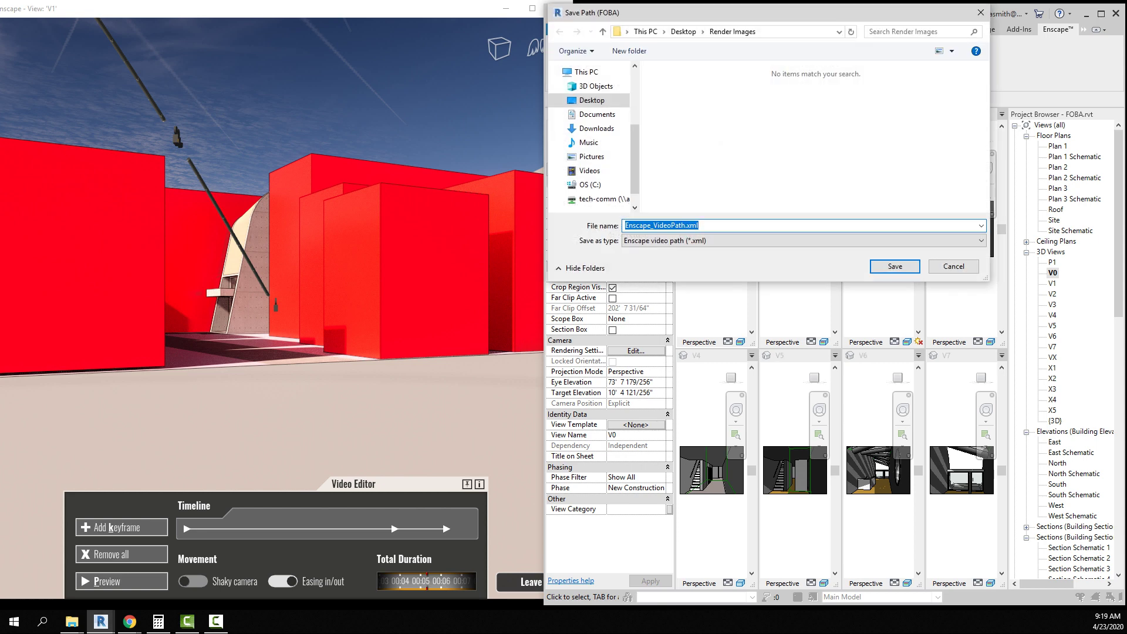
key("BackSpace")
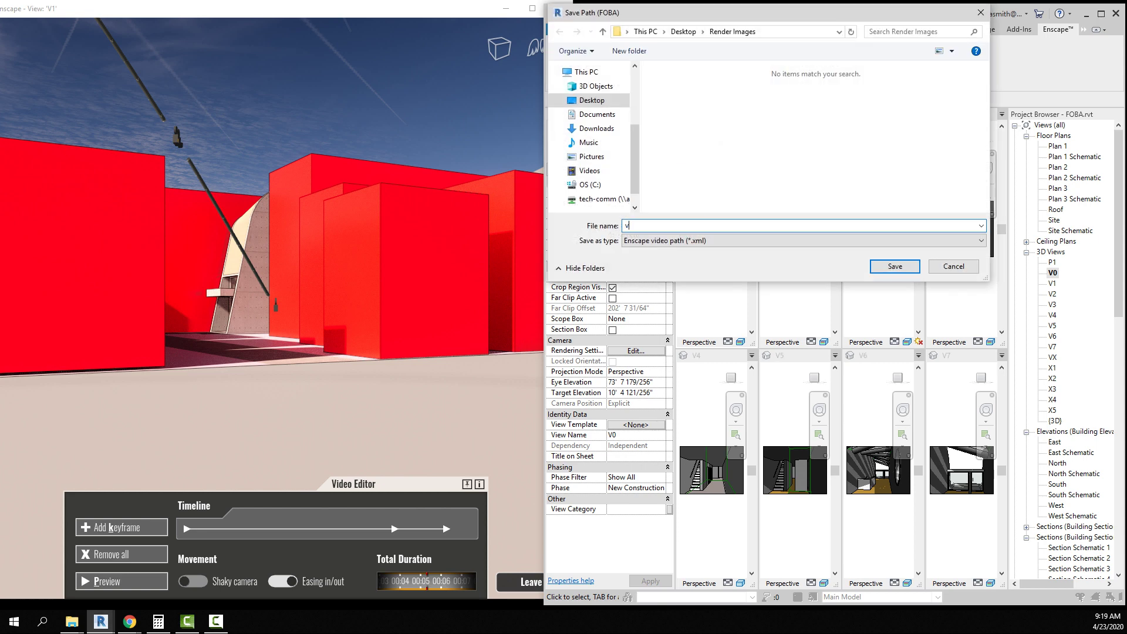
type("V0-V1")
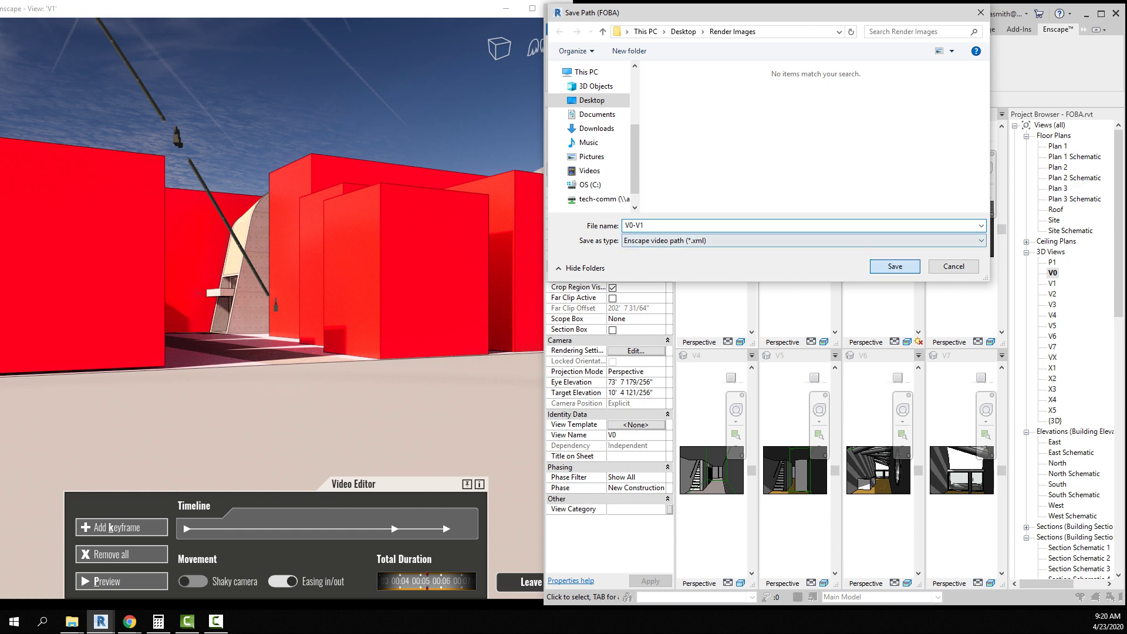
key("Return")
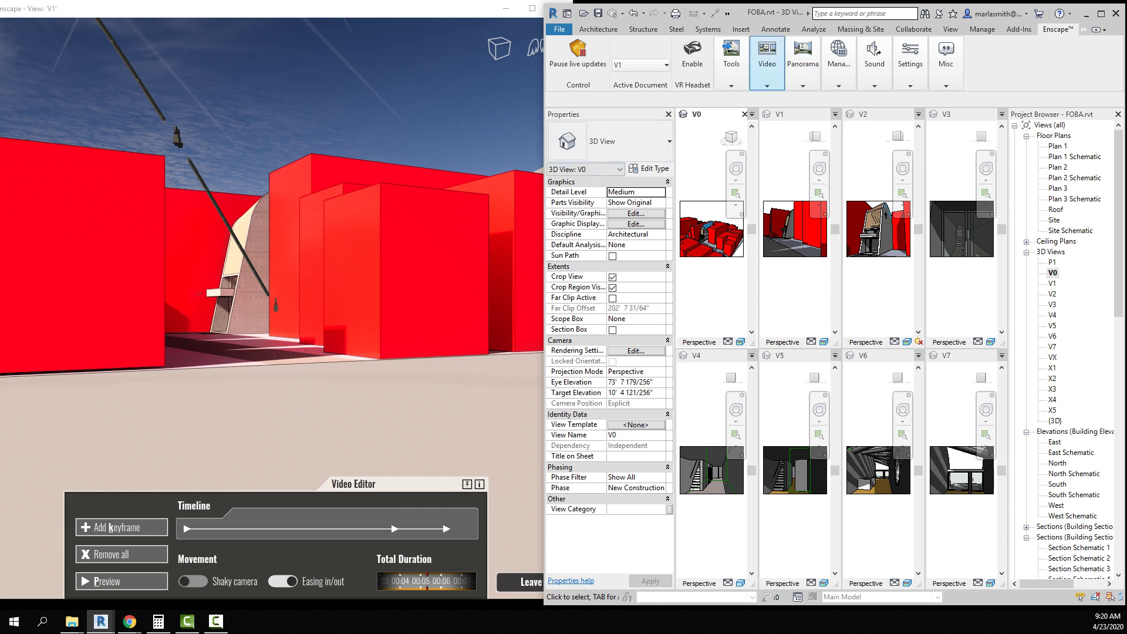
left_click(766, 64)
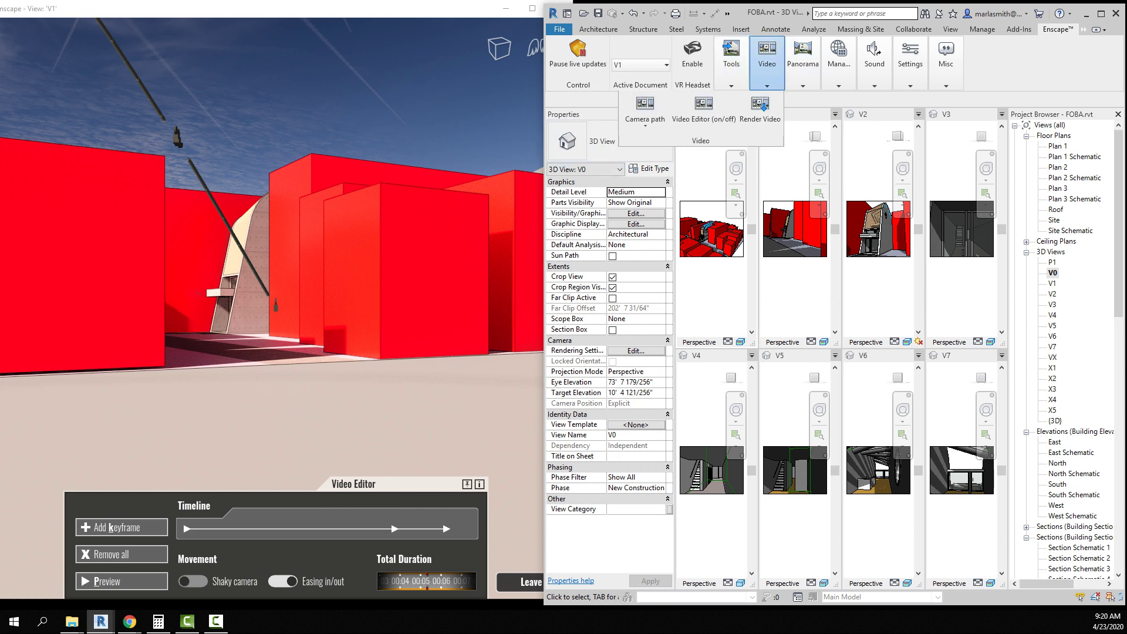
left_click(760, 108)
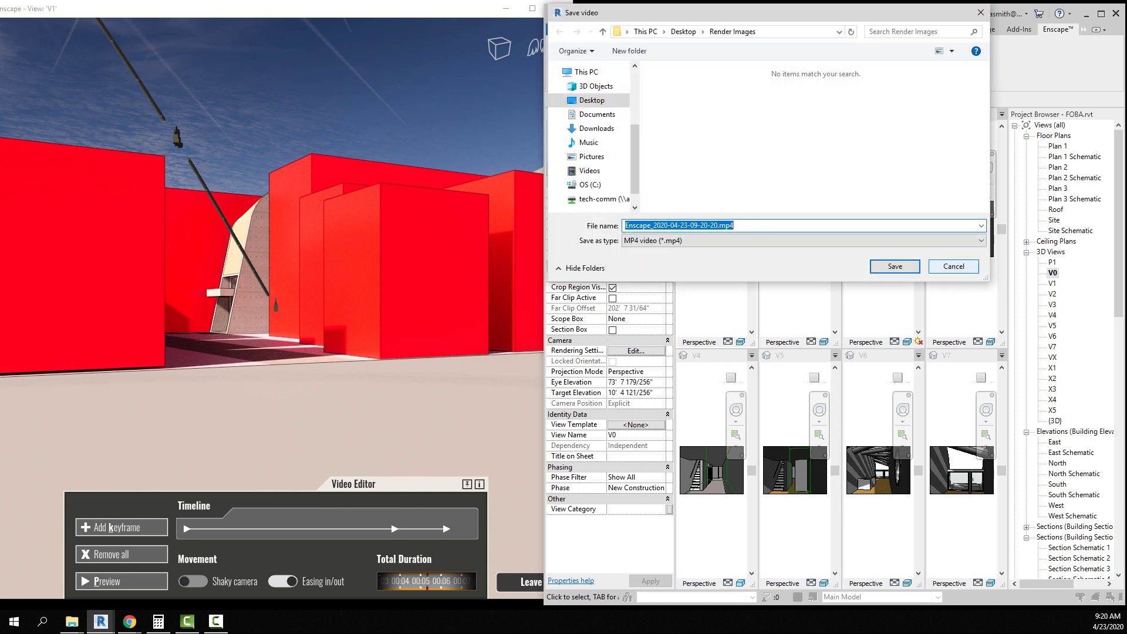
left_click(954, 266)
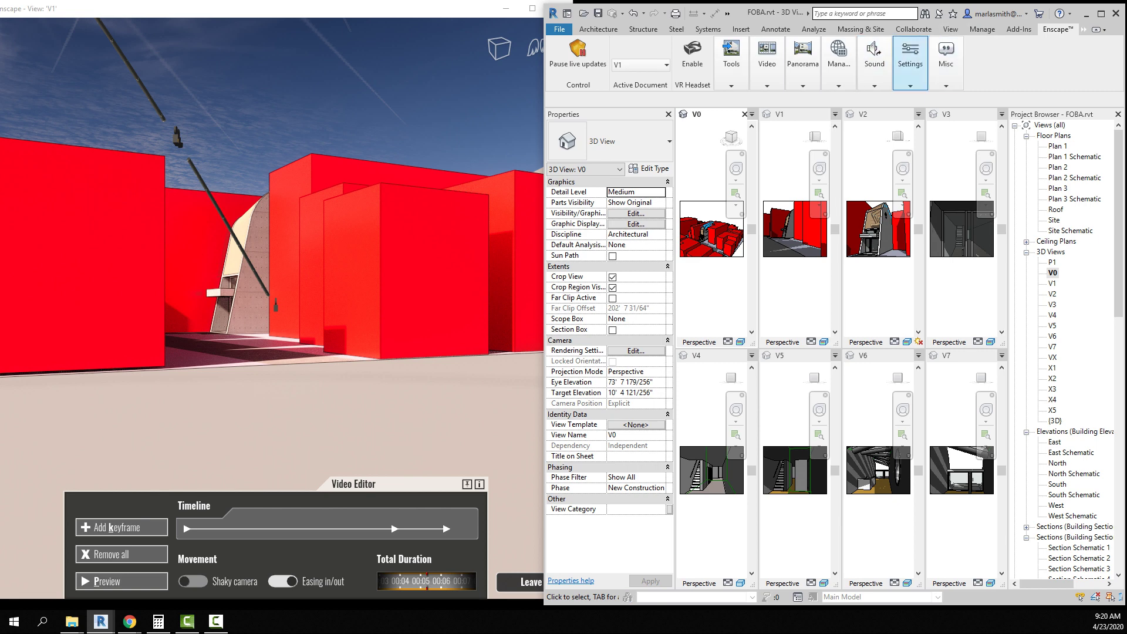
Step: In the Visual Settings capture options, choose Maximum video compression quality and a frame rate of 30 FPS
left_click(910, 65)
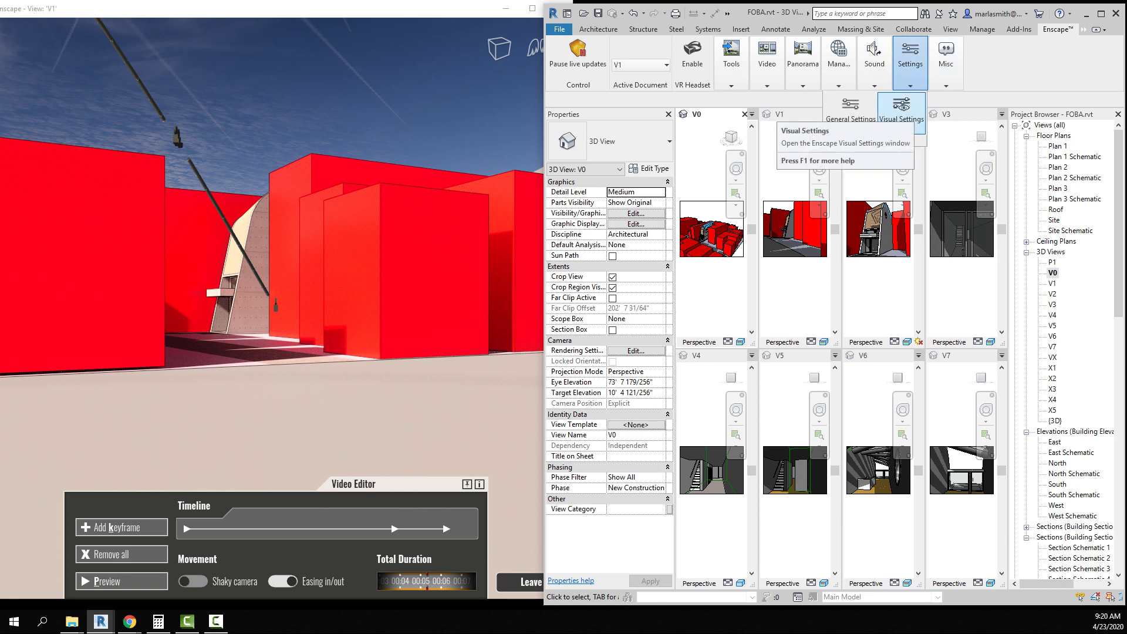
left_click(901, 109)
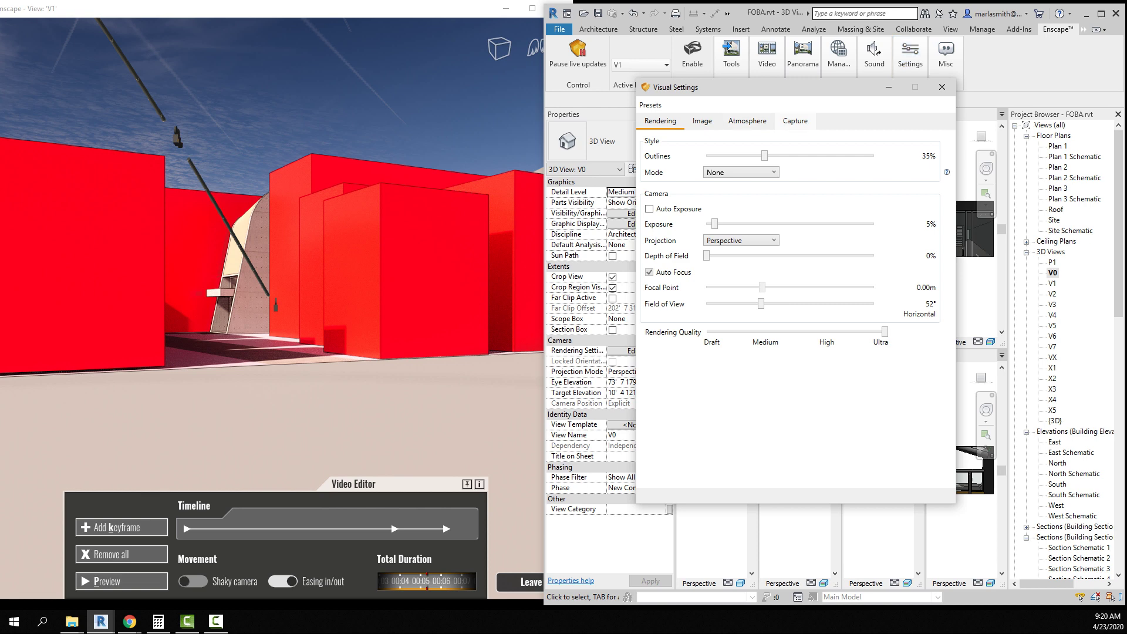
left_click(795, 121)
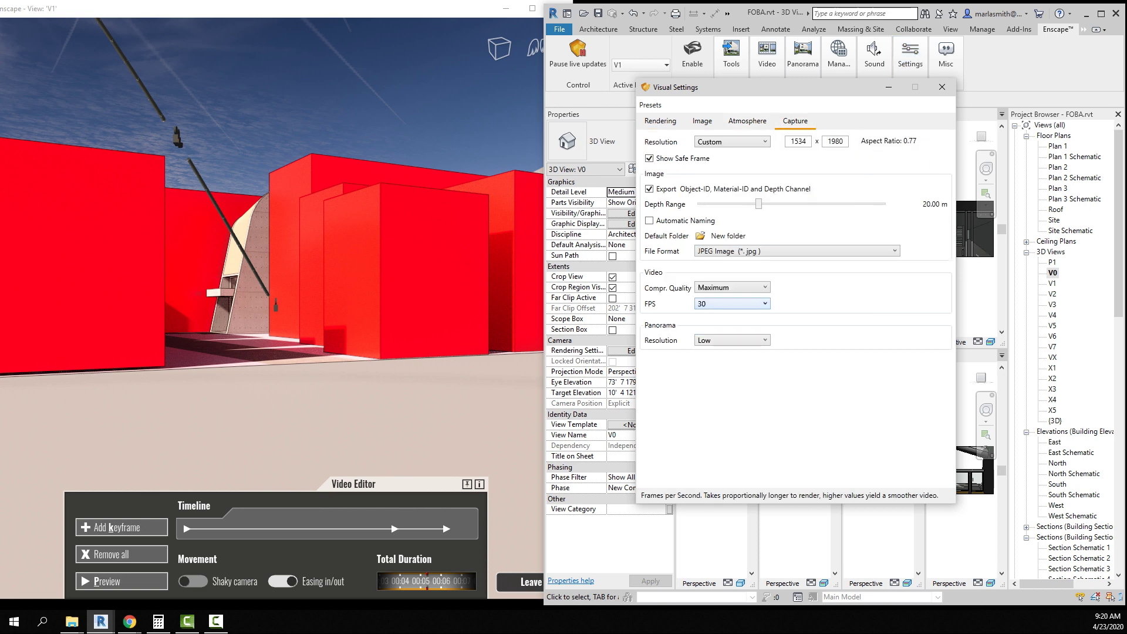
left_click(732, 287)
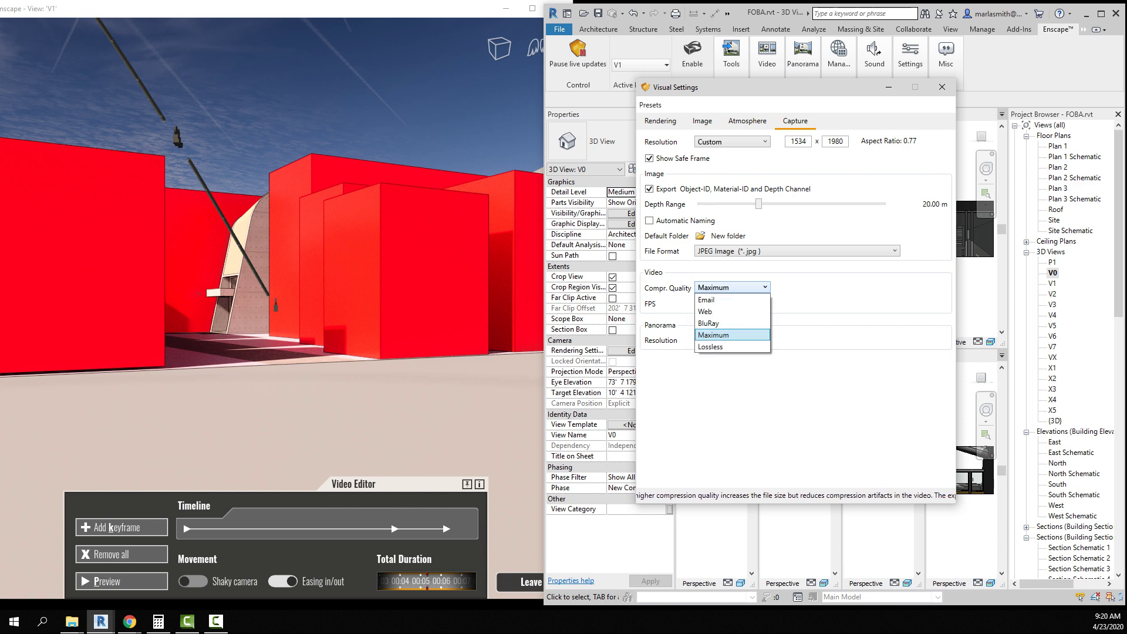
left_click(732, 334)
left_click(732, 303)
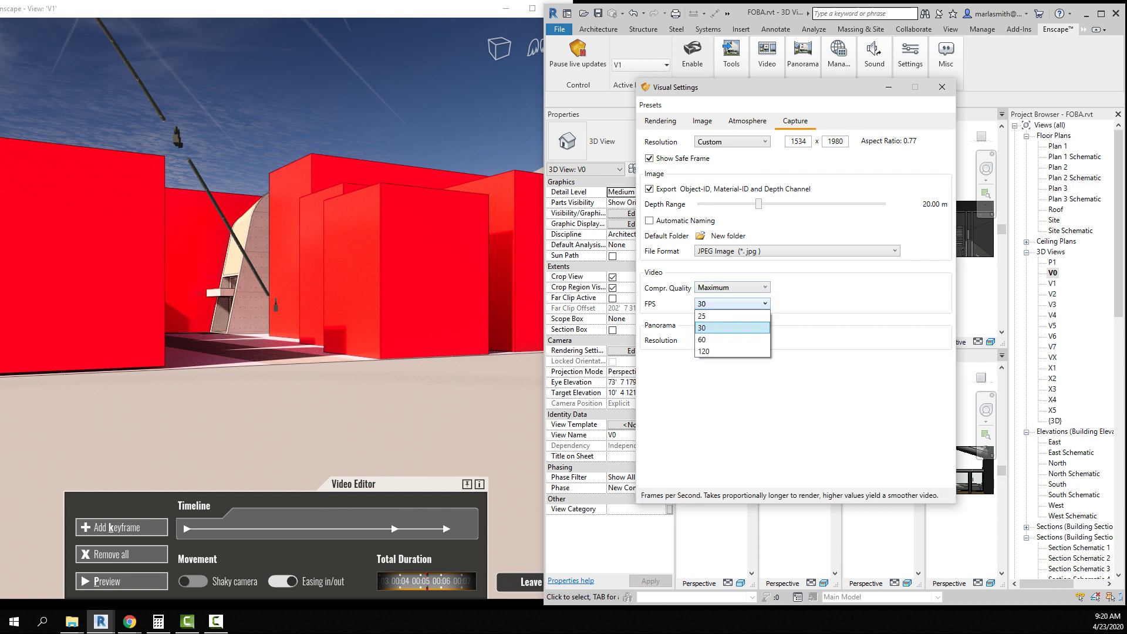
left_click(733, 328)
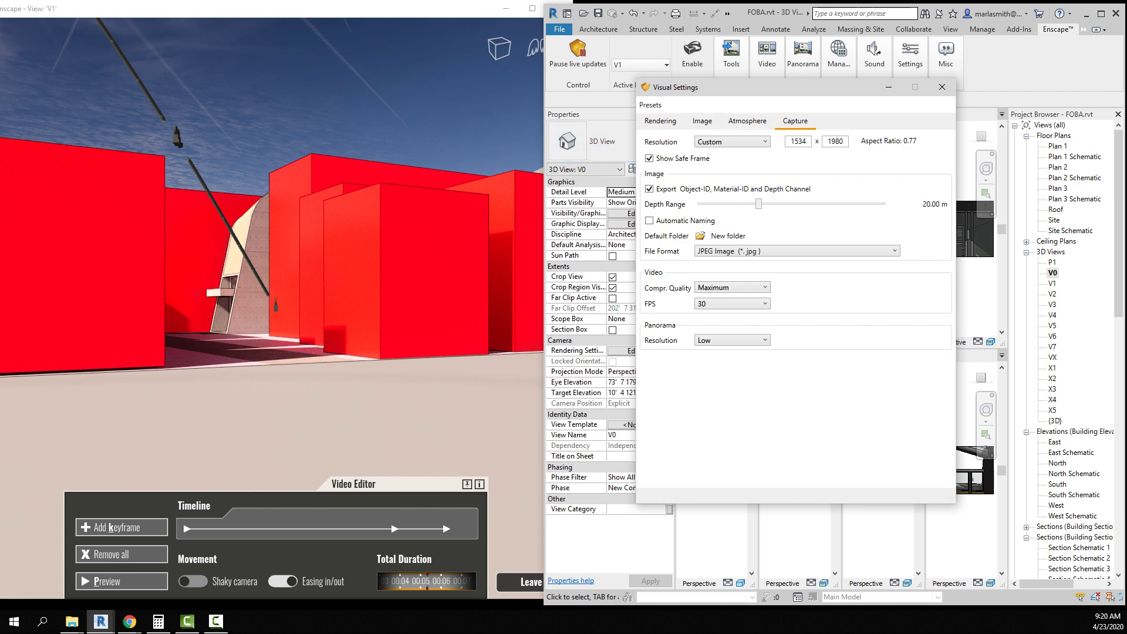
Step: Set the capture resolution to Full HD and close the Visual Settings
left_click(732, 142)
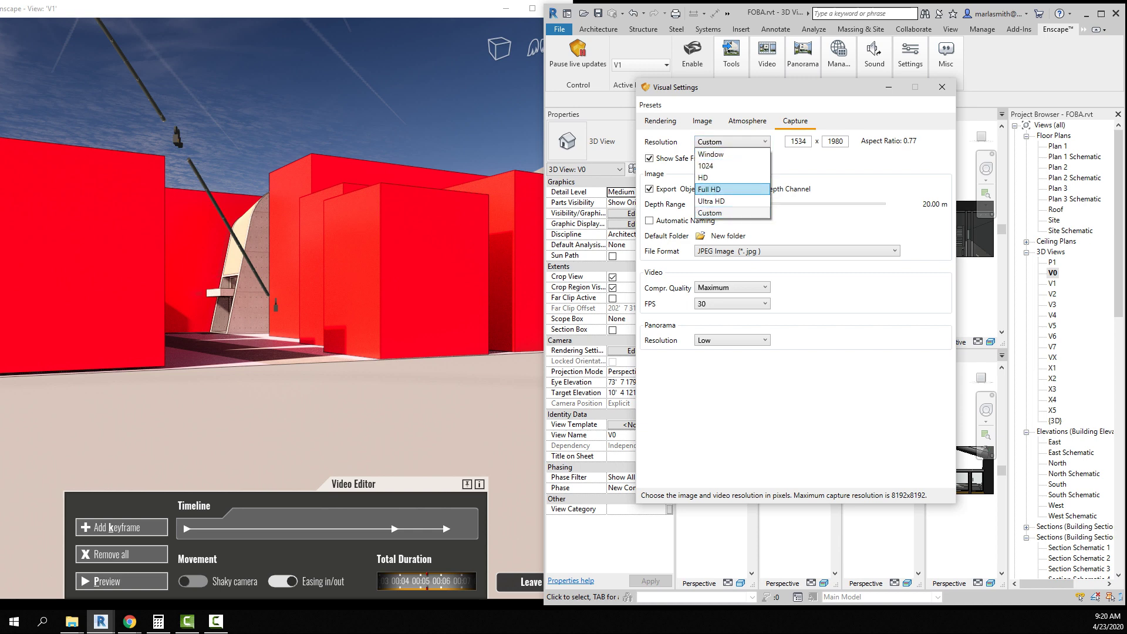
left_click(722, 189)
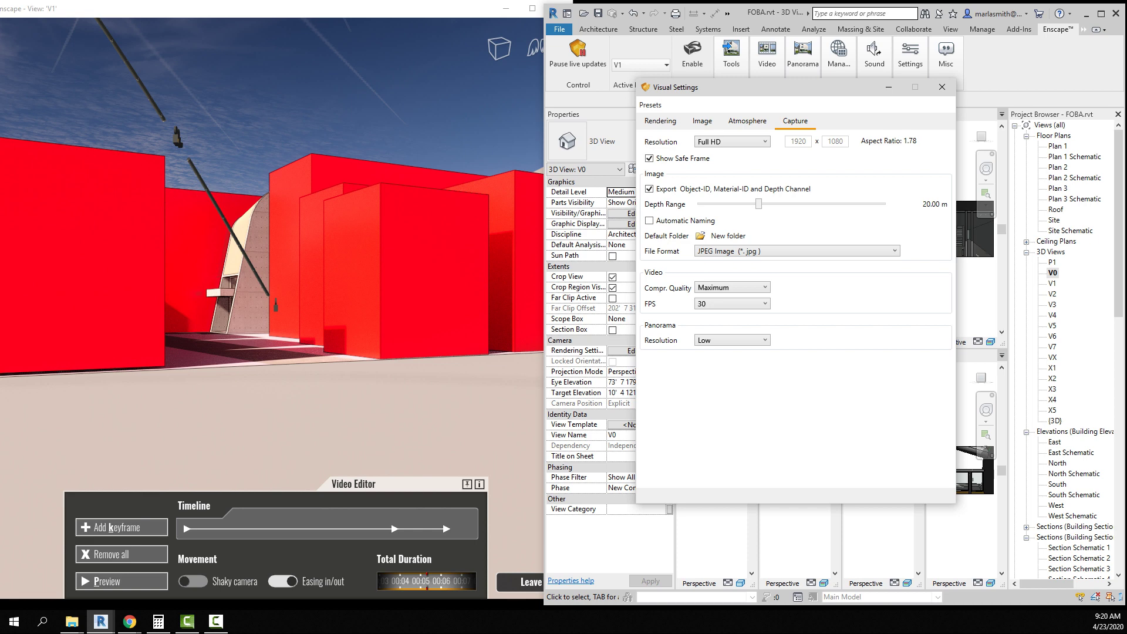
left_click(942, 87)
Step: Render the camera path as an MP4 video into the Render Images folder, keeping the suggested file name
mouse_move(874, 59)
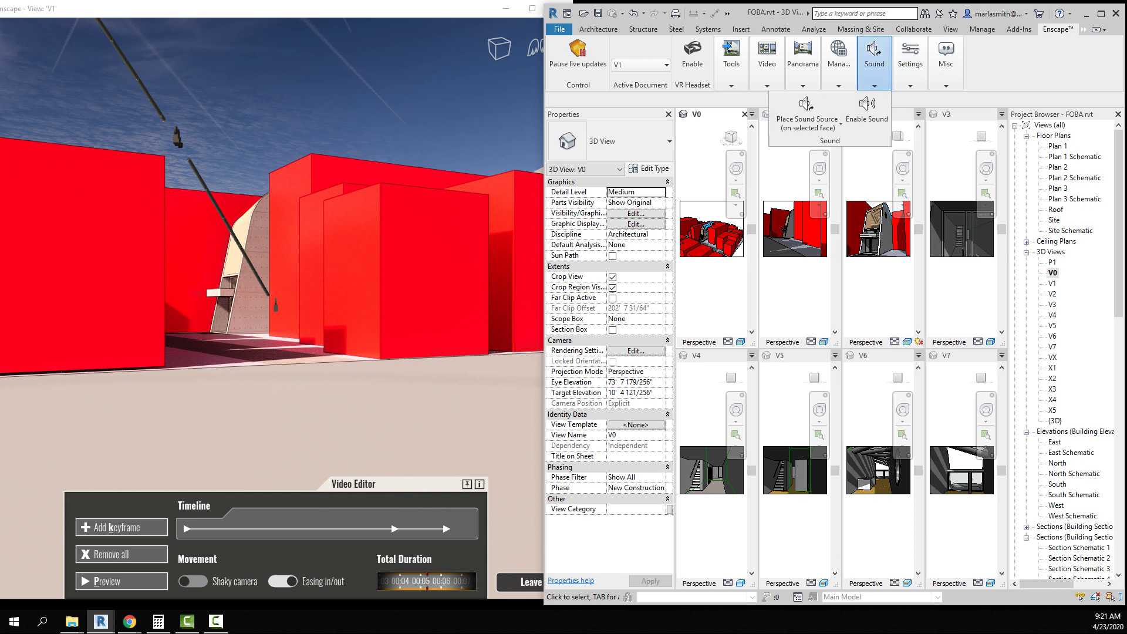
mouse_move(767, 59)
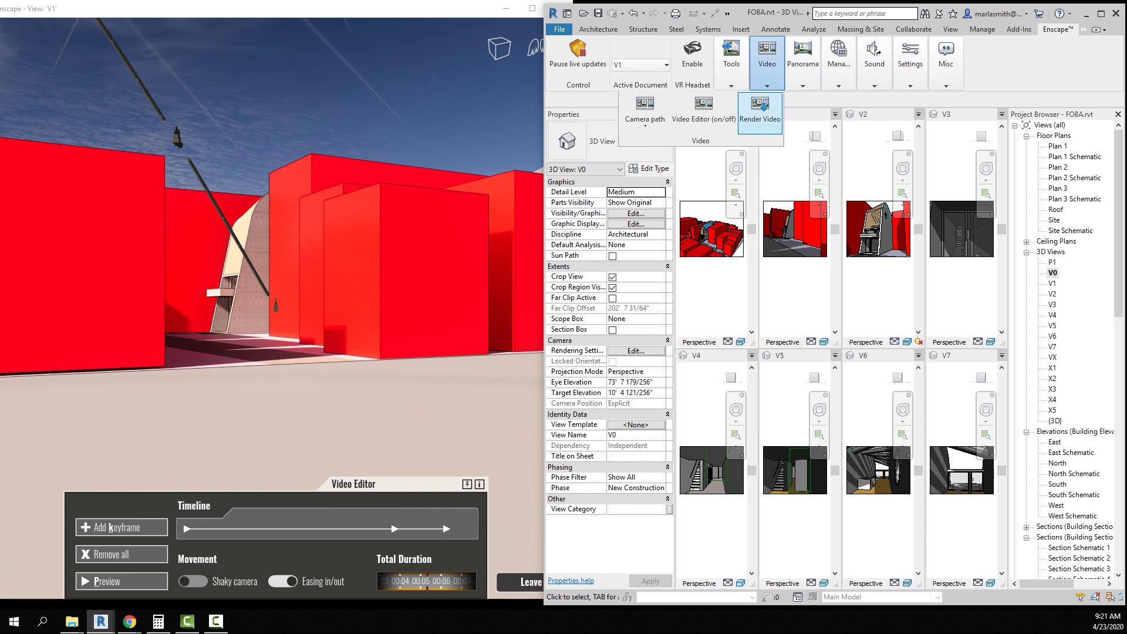
left_click(760, 111)
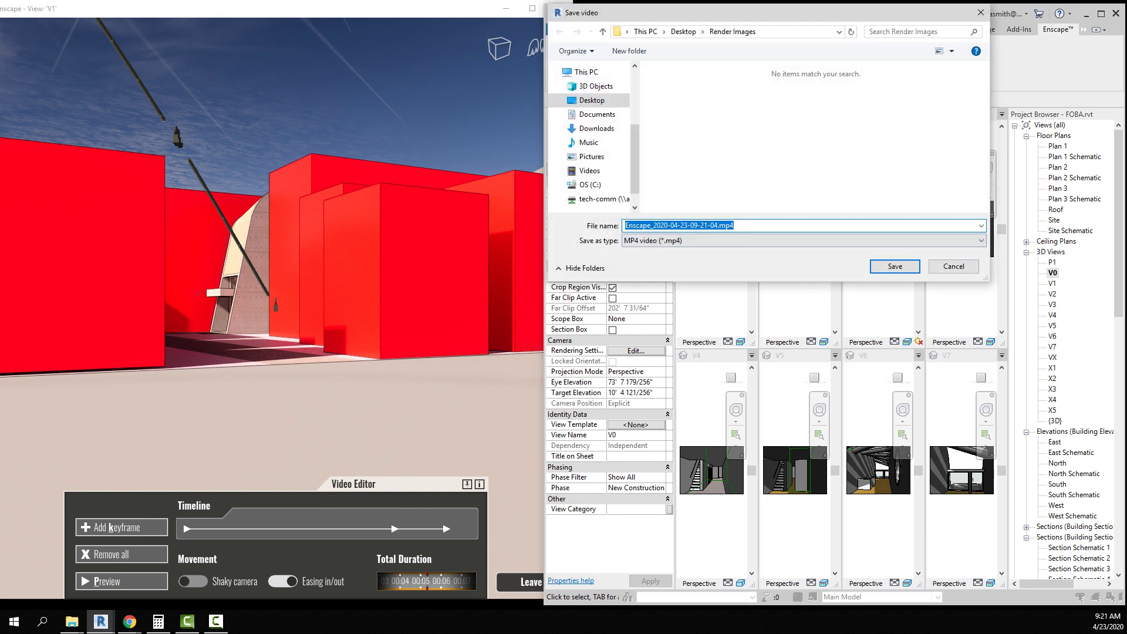
left_click(895, 266)
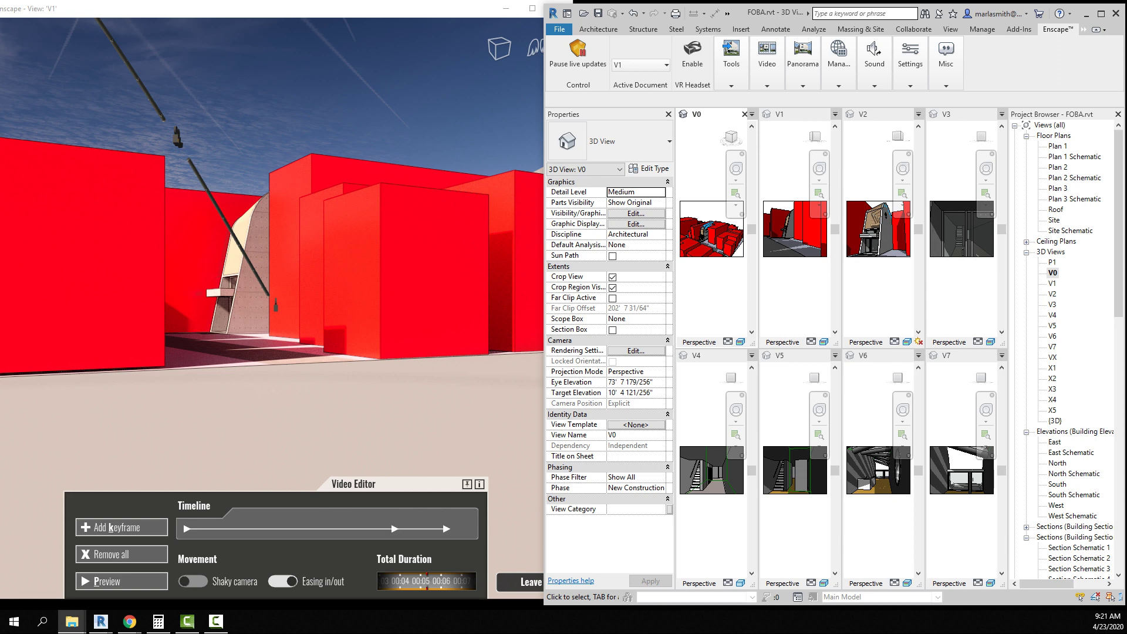
Step: Switch to the Render Images folder in File Explorer, play the rendered MP4 in a maximized player, then close the player and minimize the folder
key("F10")
key("alt+Tab")
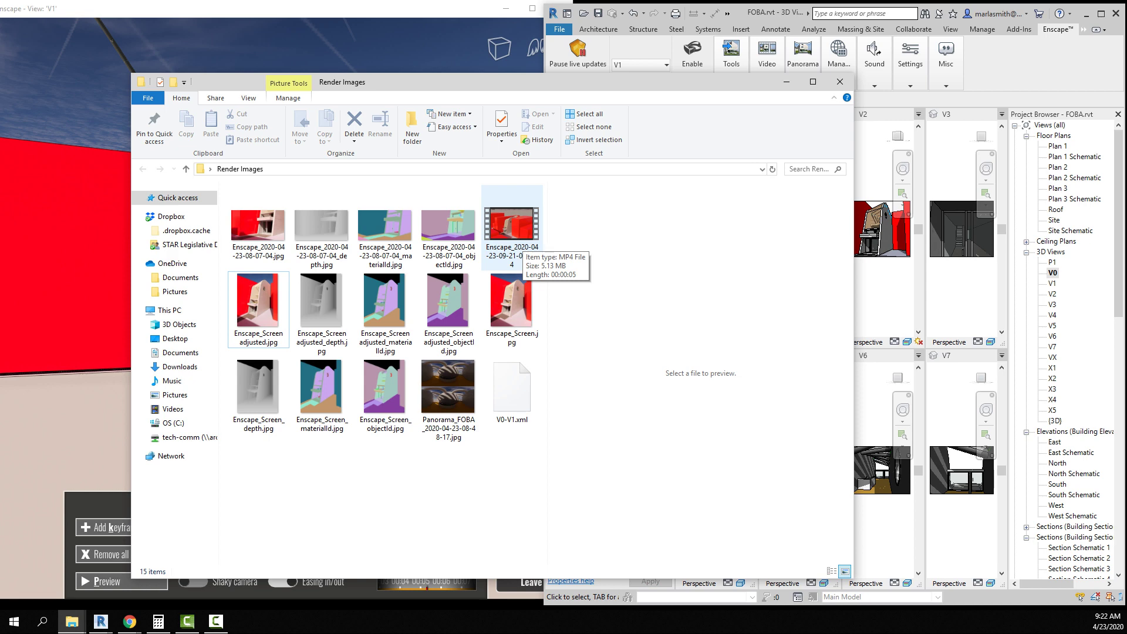
double_click(512, 226)
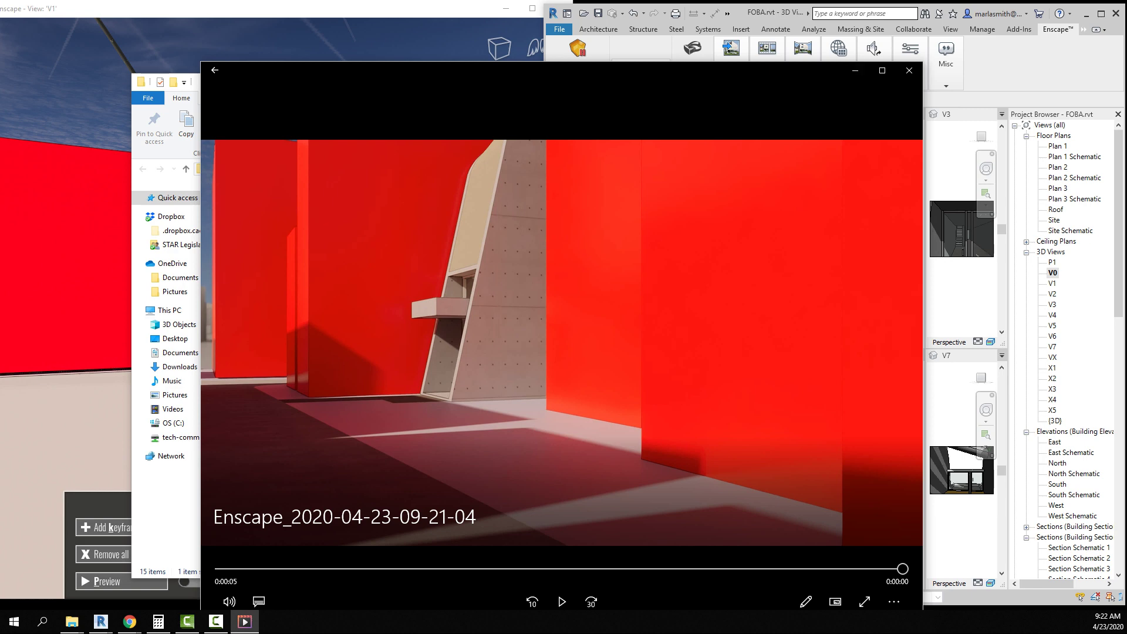
left_click(882, 71)
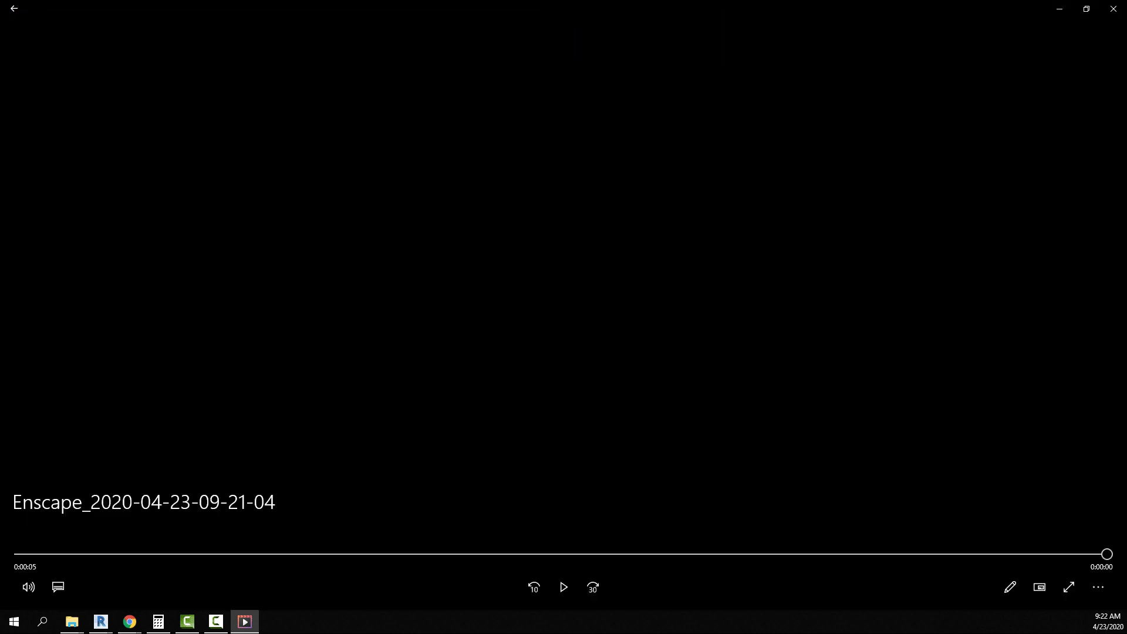
left_click(563, 587)
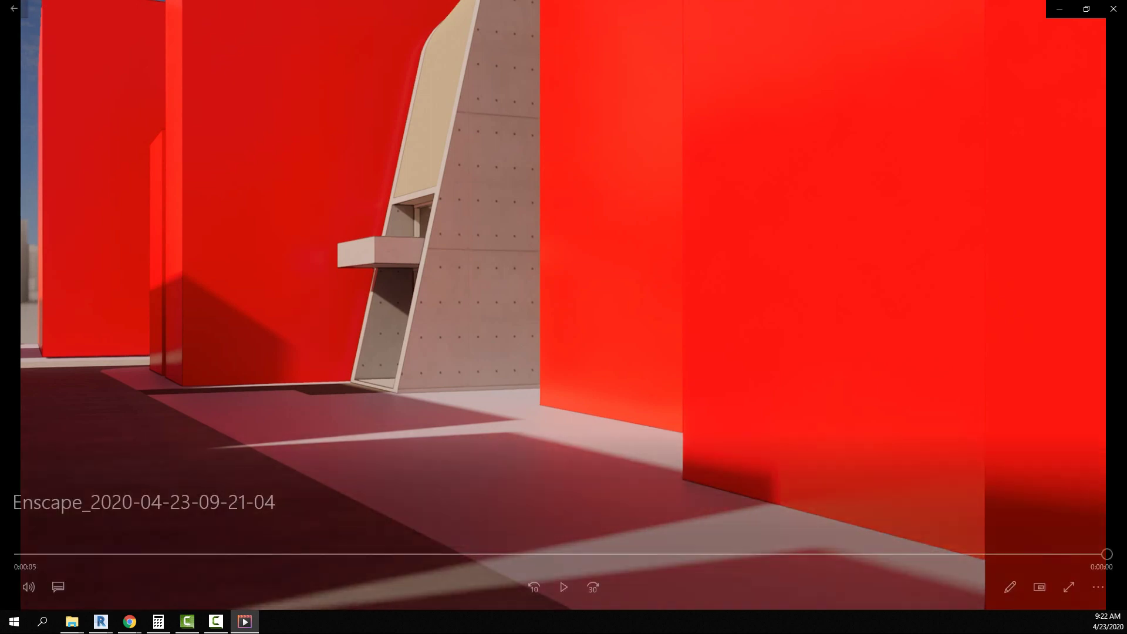
left_click(1113, 8)
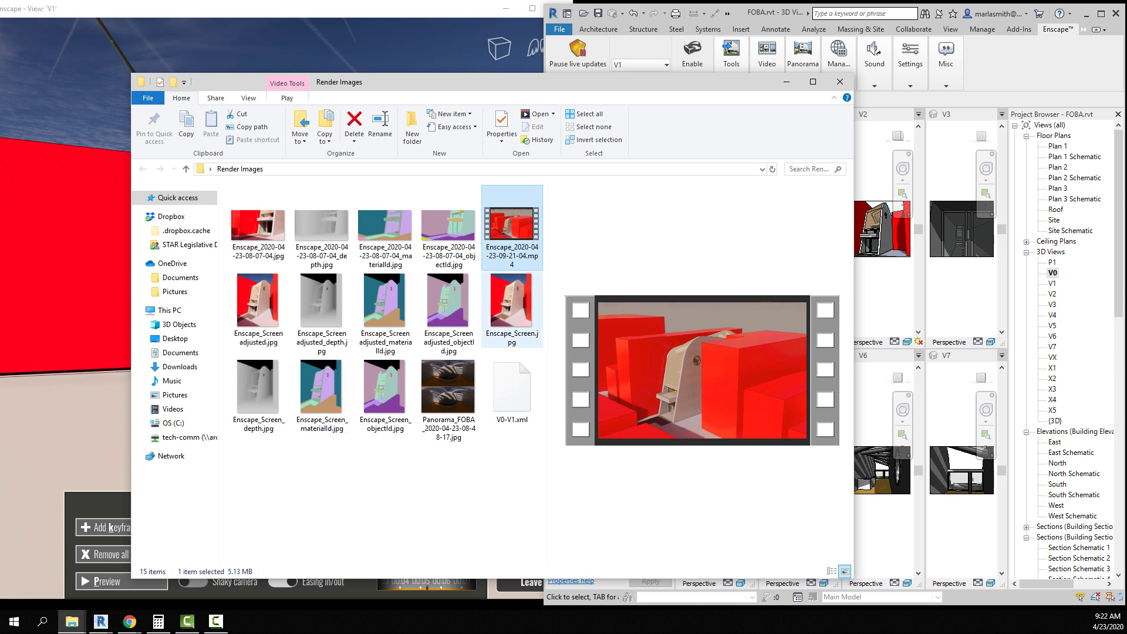
left_click(787, 82)
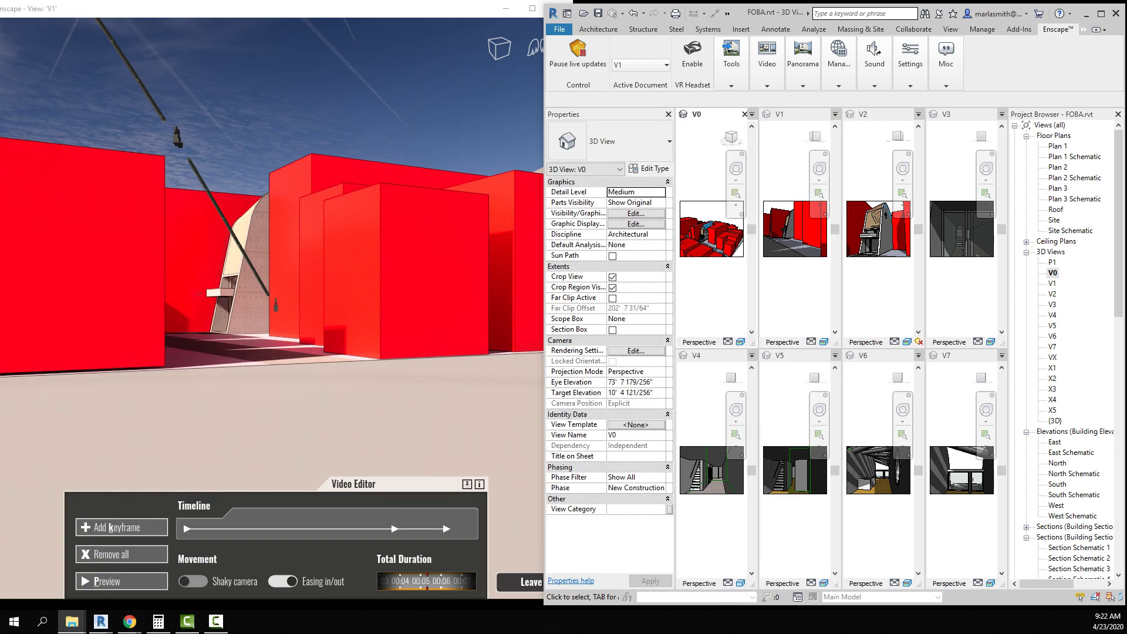